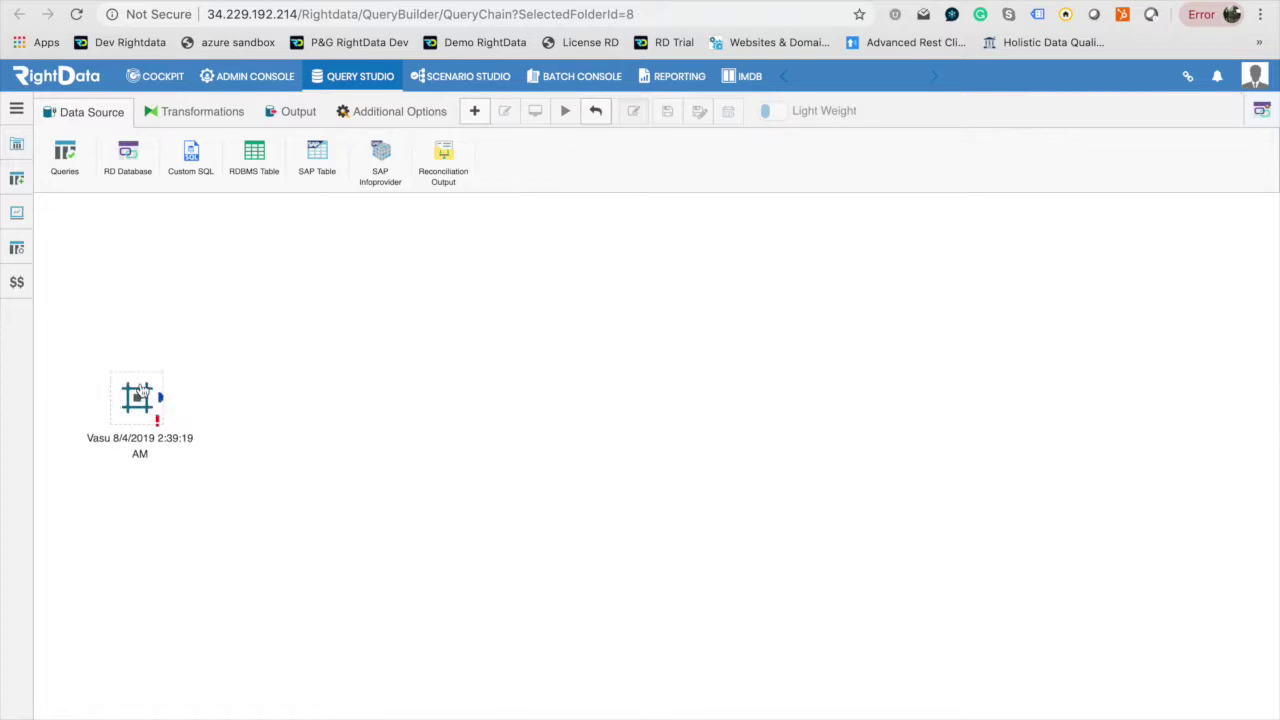
# Open the properties of the new query chain from its start node
pyautogui.doubleClick(142, 395)
# Replace the chain's name, description and title with 'Ex: Post Processing of CSV File'
pyautogui.tripleClick(621, 260)
pyautogui.press('BackSpace')
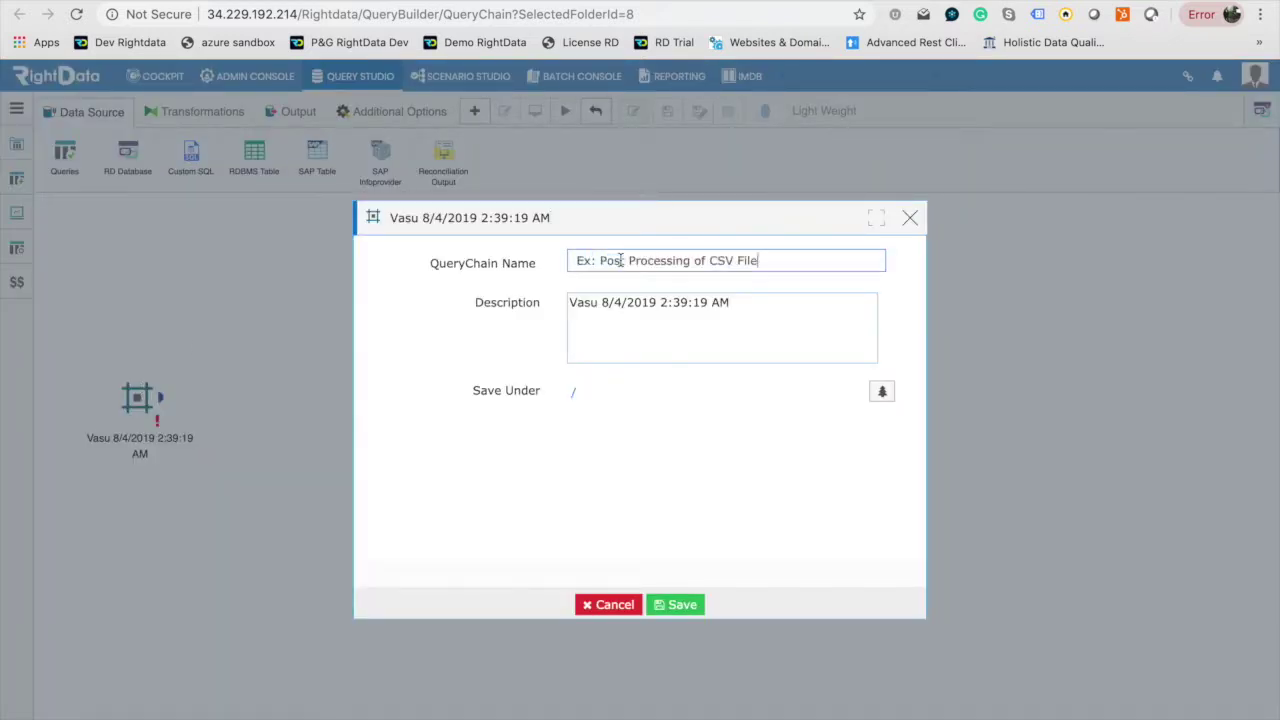
pyautogui.click(745, 302)
pyautogui.hotkey('ctrl', 'a')
pyautogui.press('BackSpace')
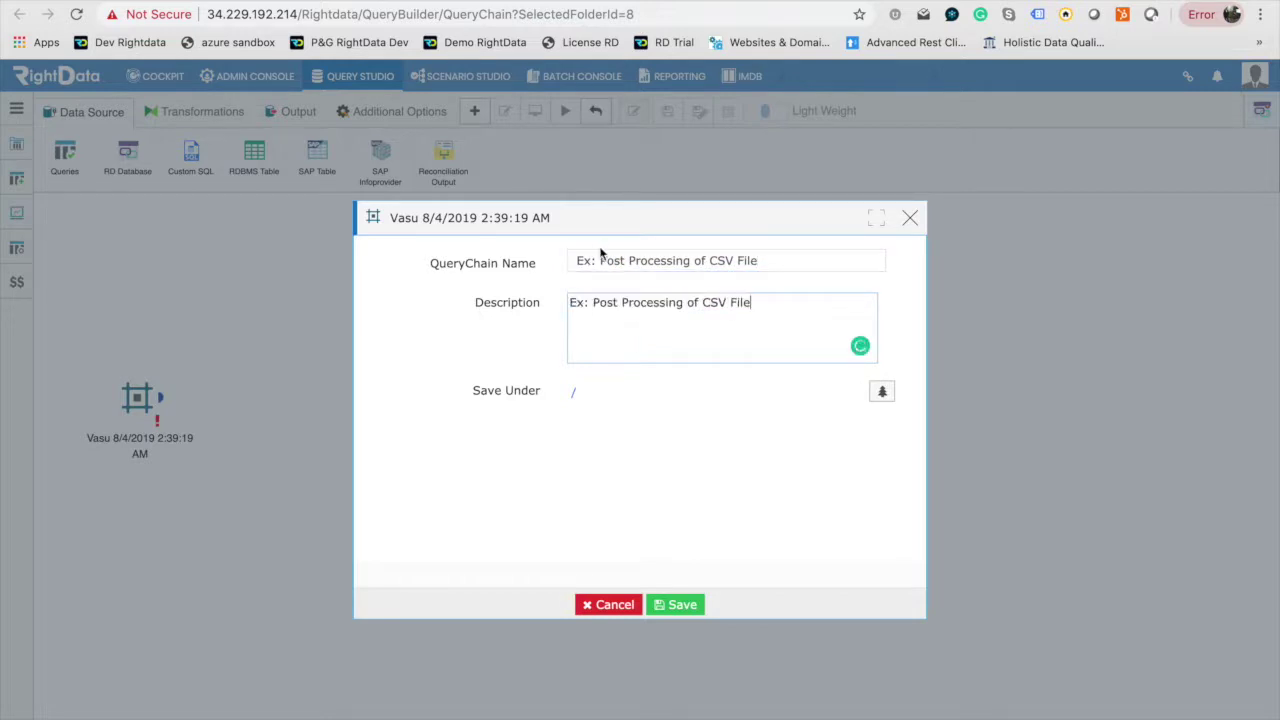
pyautogui.click(584, 220)
pyautogui.hotkey('ctrl', 'a')
pyautogui.press('BackSpace')
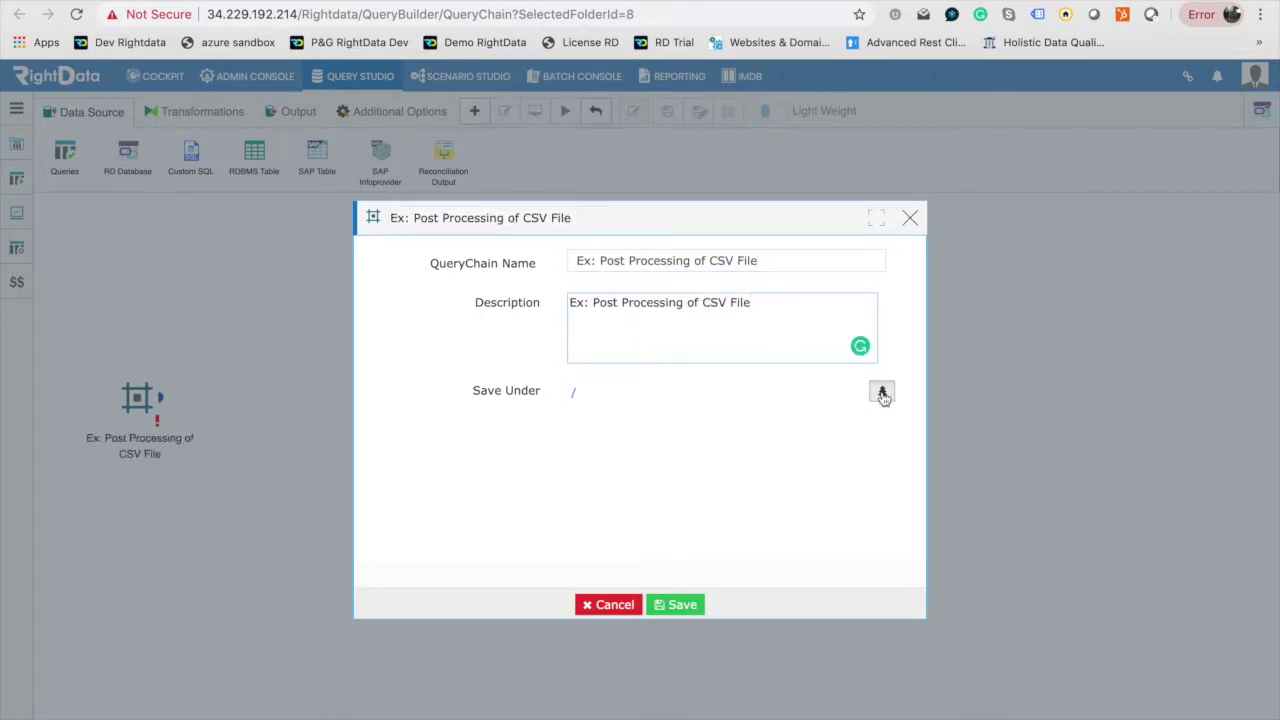
# Save the query chain into the Root/Examples folder
pyautogui.click(882, 391)
pyautogui.click(424, 331)
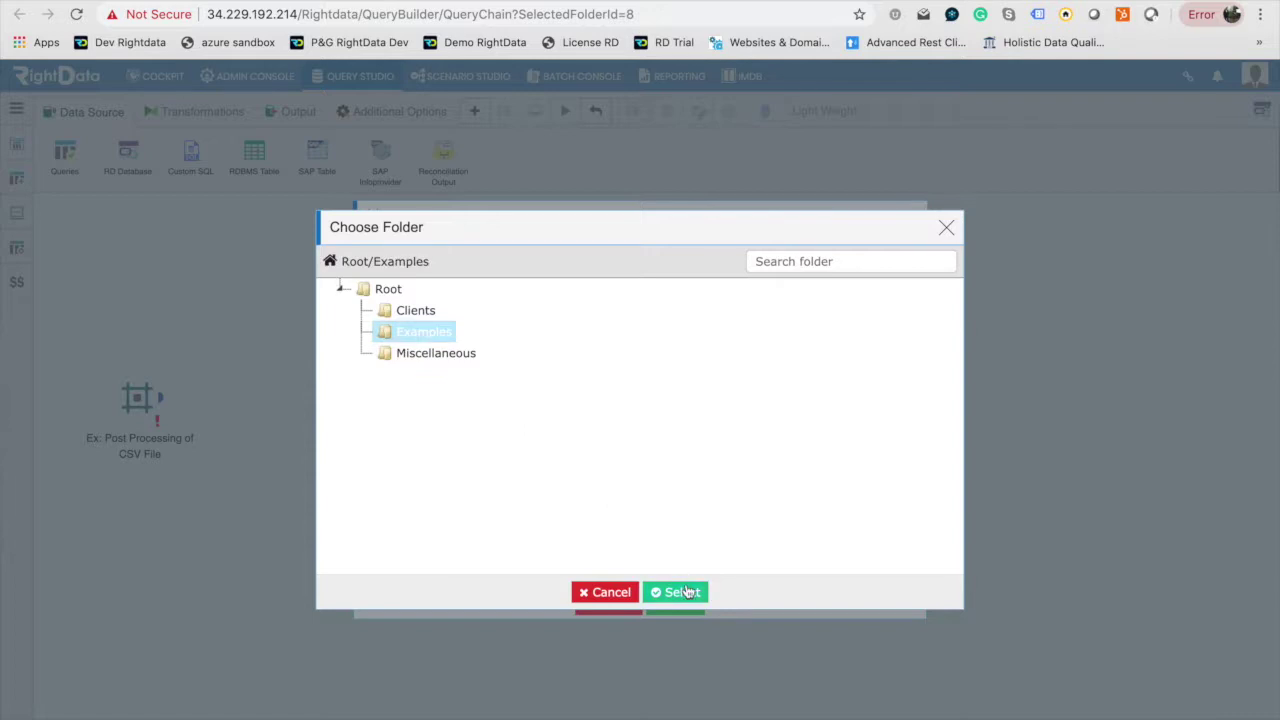
pyautogui.click(684, 592)
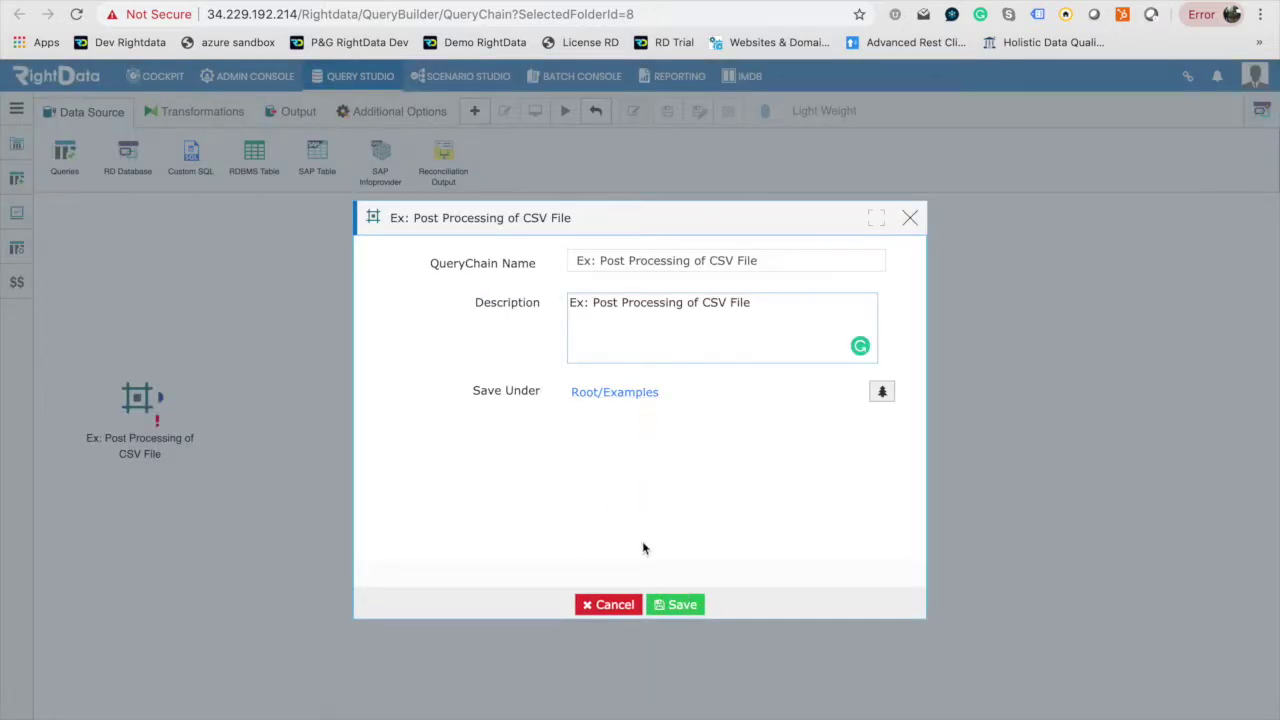
pyautogui.click(675, 605)
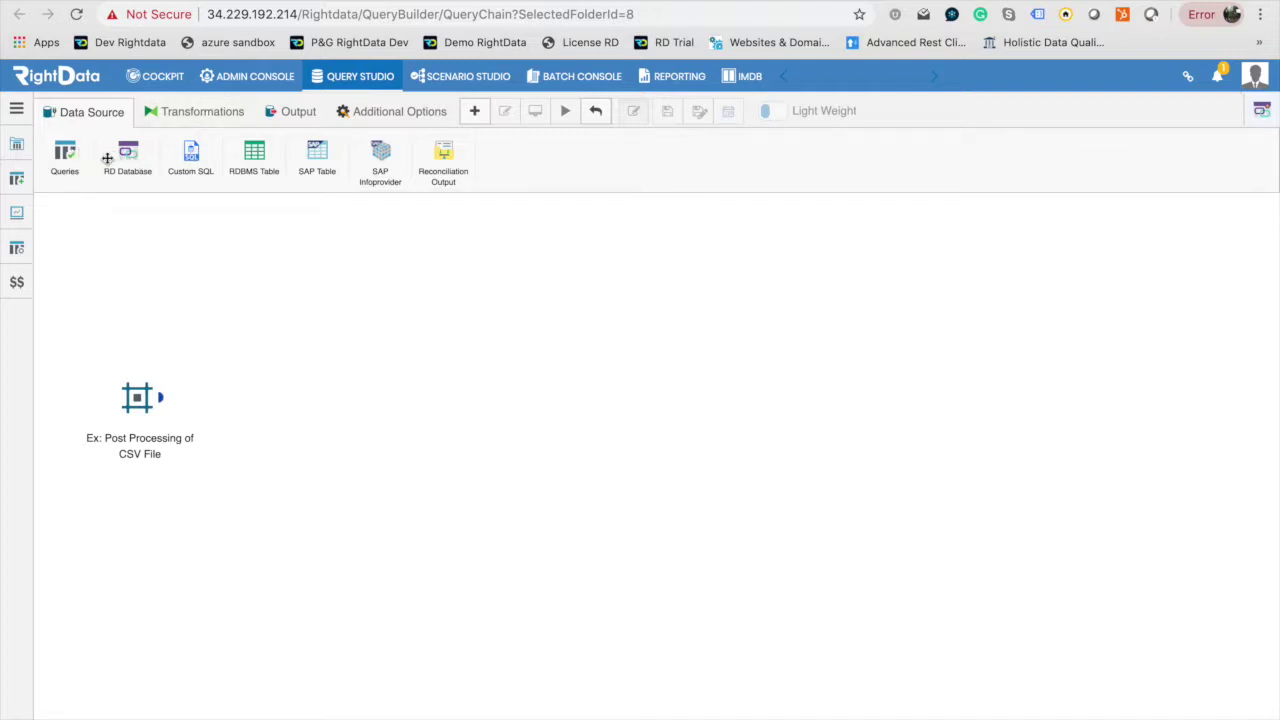
# Add a query data source reading Ex - CSV Query Credit Trans after the start node, previewing its data
pyautogui.moveTo(70, 152); pyautogui.dragTo(308, 405)
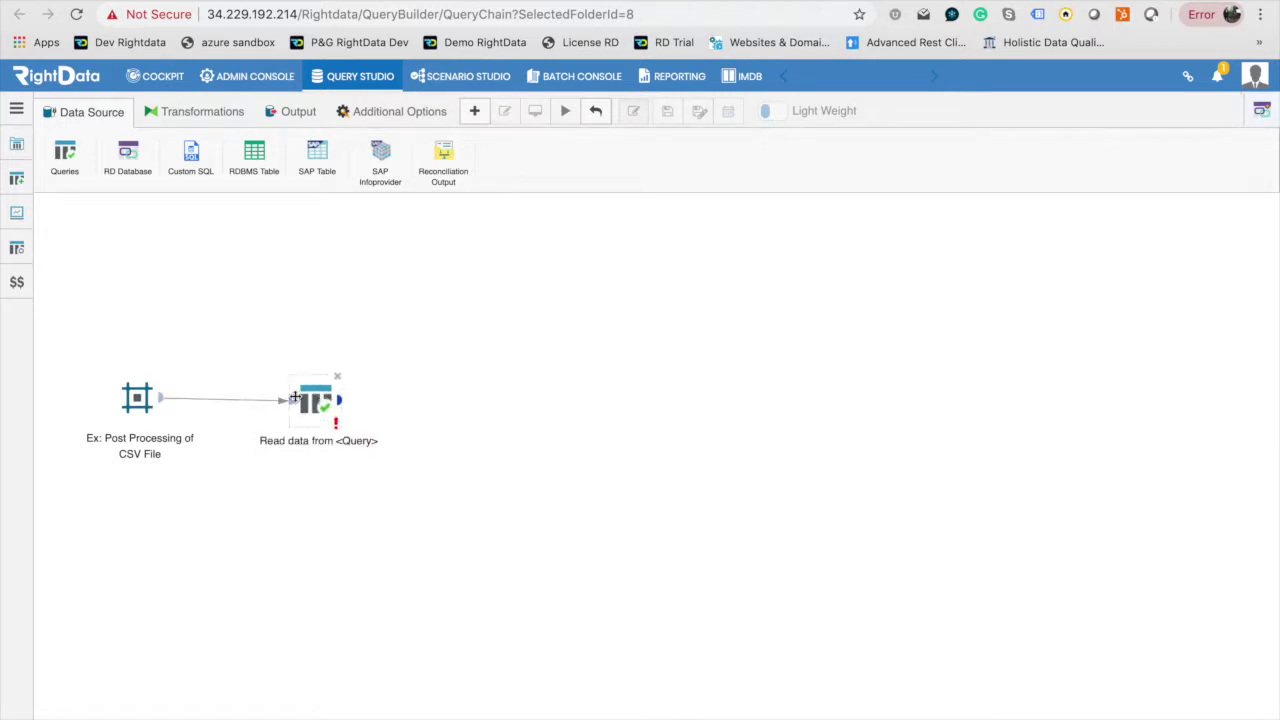
pyautogui.doubleClick(308, 405)
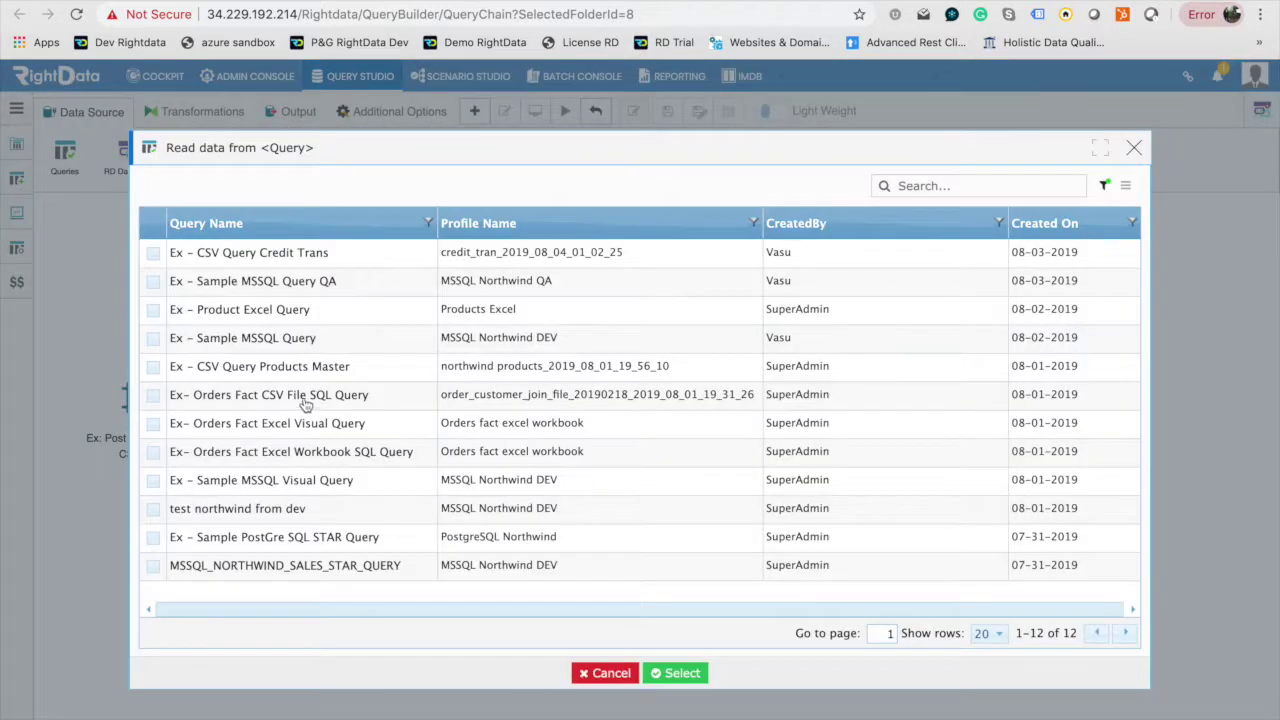
pyautogui.click(153, 254)
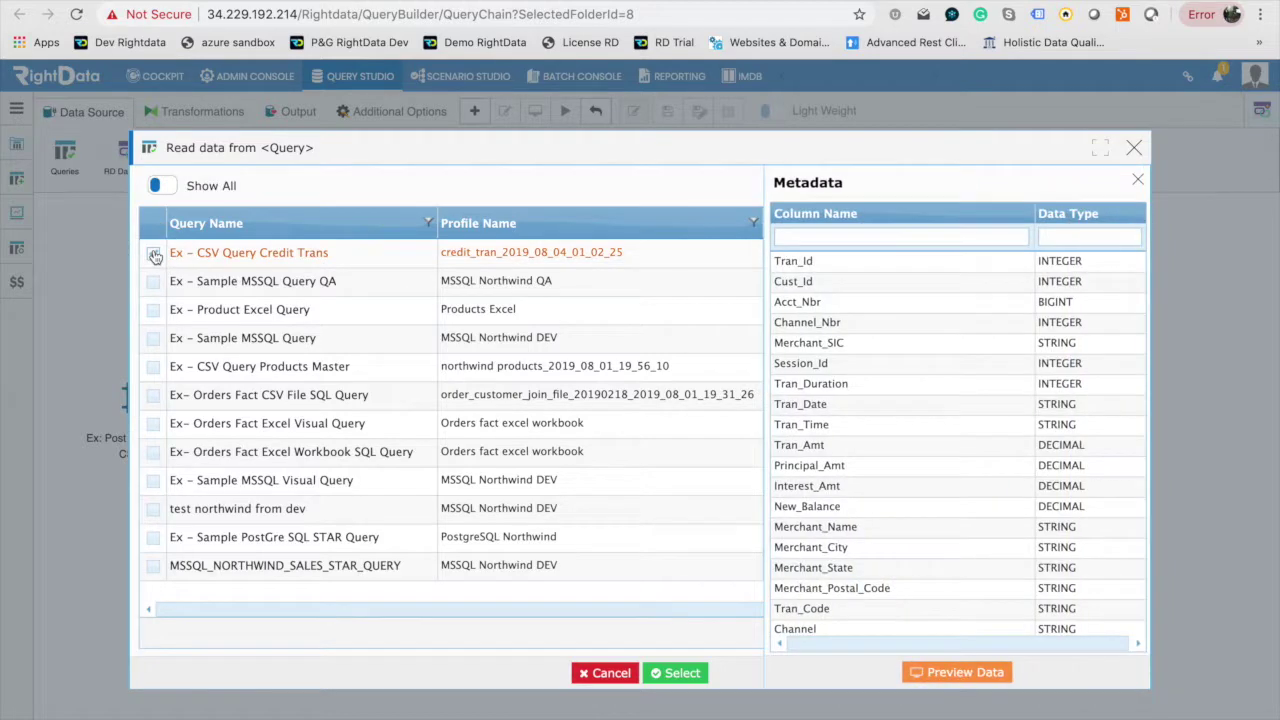
pyautogui.click(956, 672)
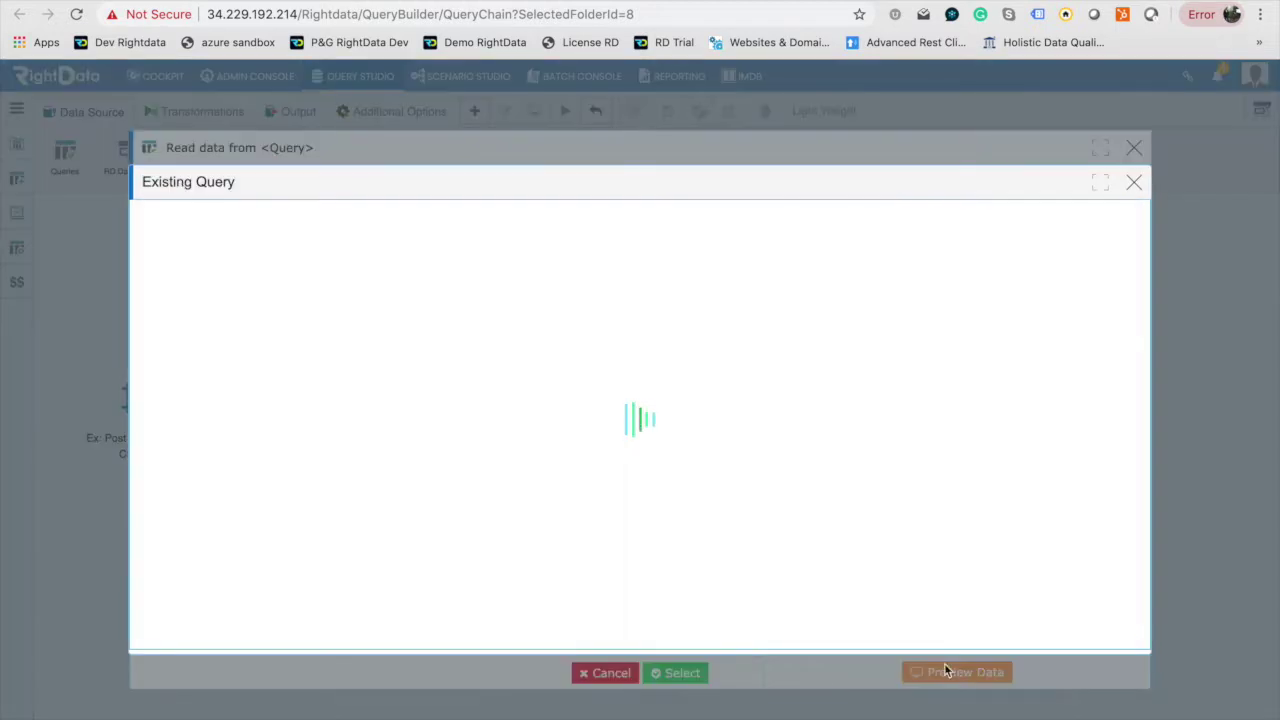
pyautogui.click(1135, 182)
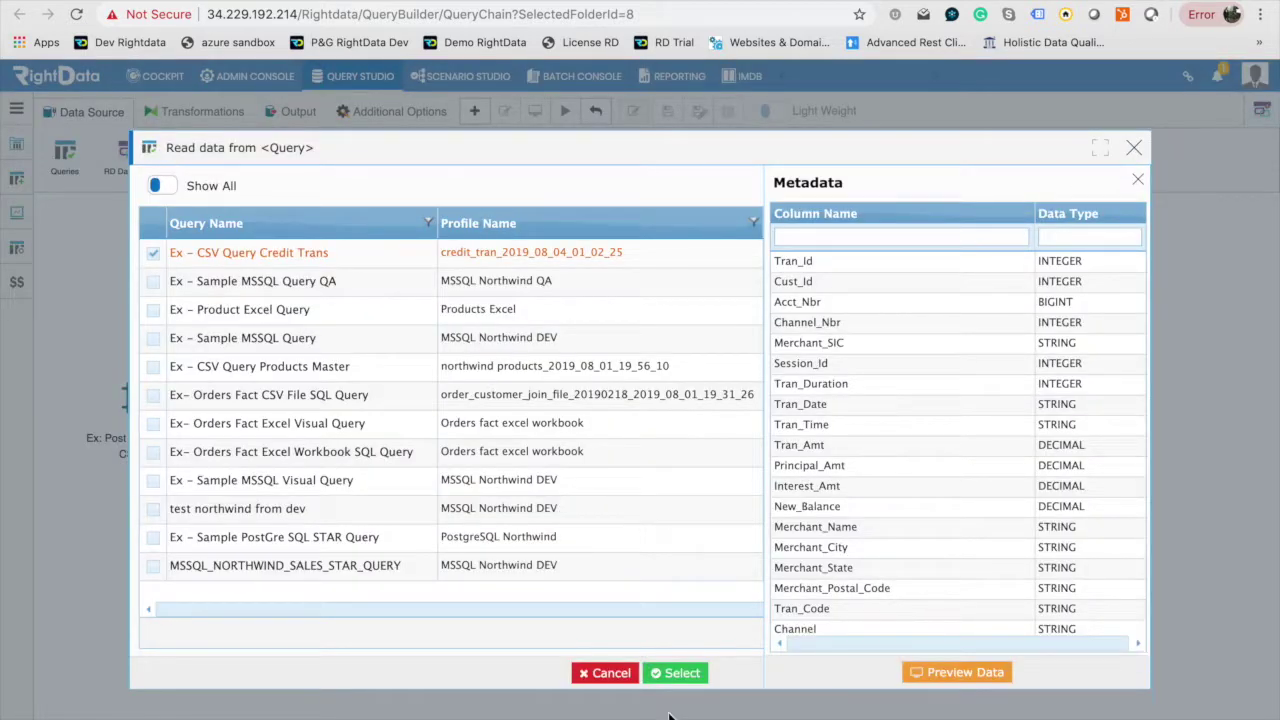
pyautogui.click(676, 673)
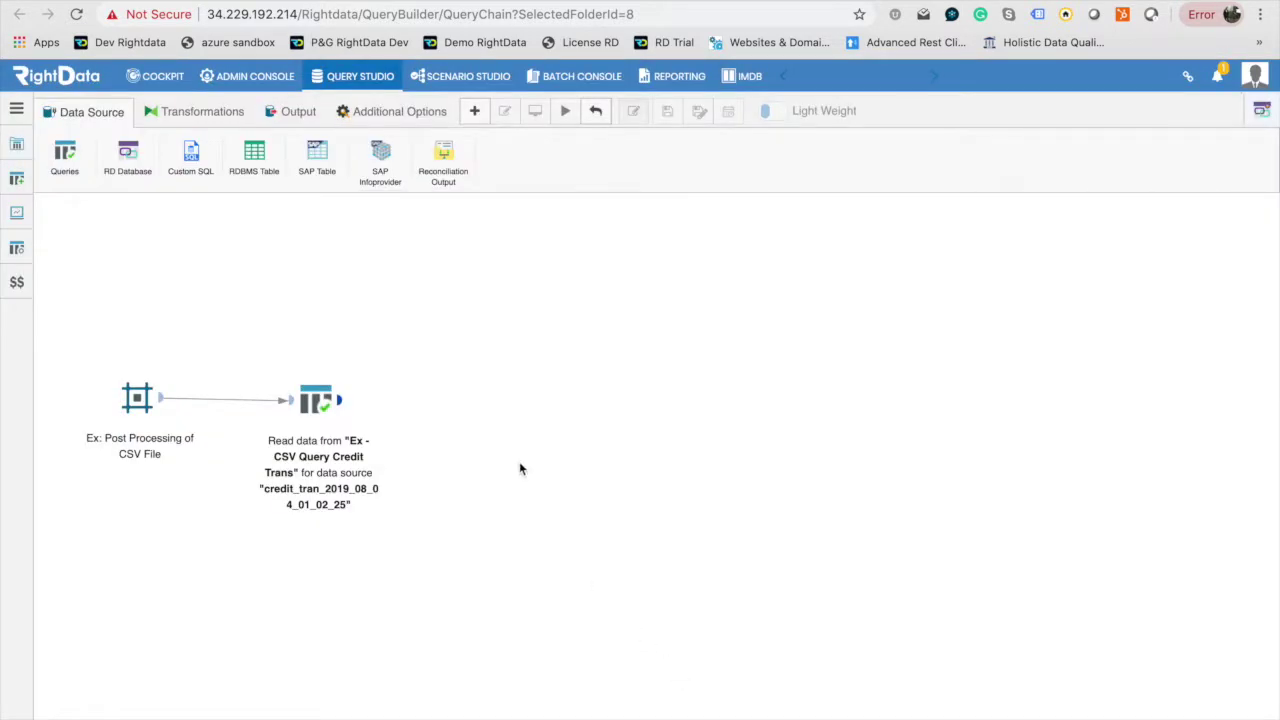
pyautogui.click(326, 408)
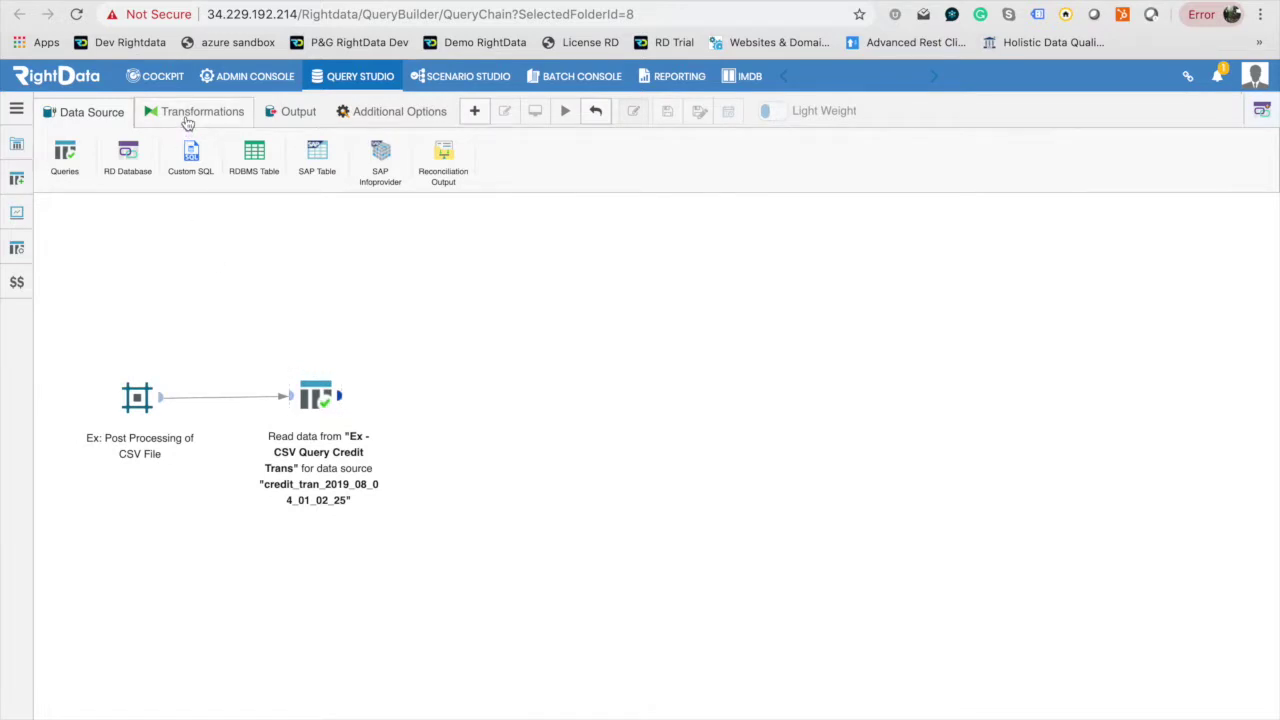
pyautogui.click(190, 113)
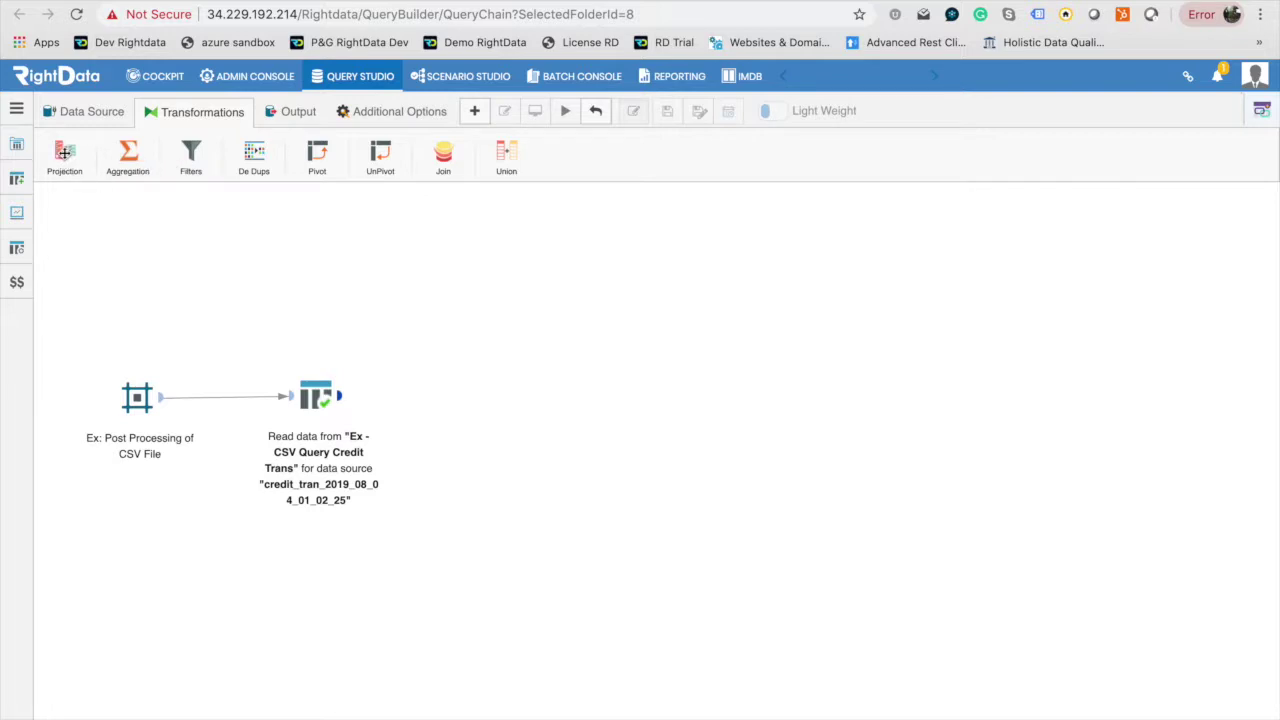
# Place a Projection step and link the credit transactions data source into it
pyautogui.moveTo(64, 152); pyautogui.dragTo(501, 389)
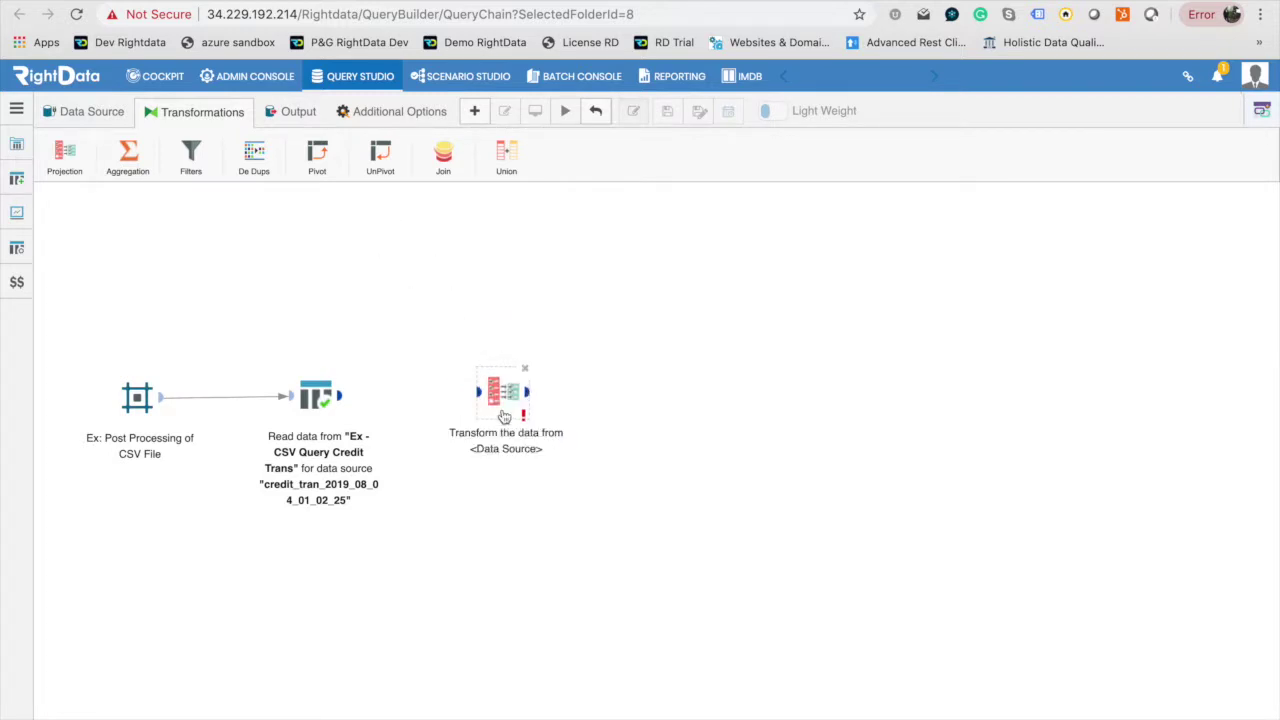
pyautogui.moveTo(509, 397); pyautogui.dragTo(517, 412)
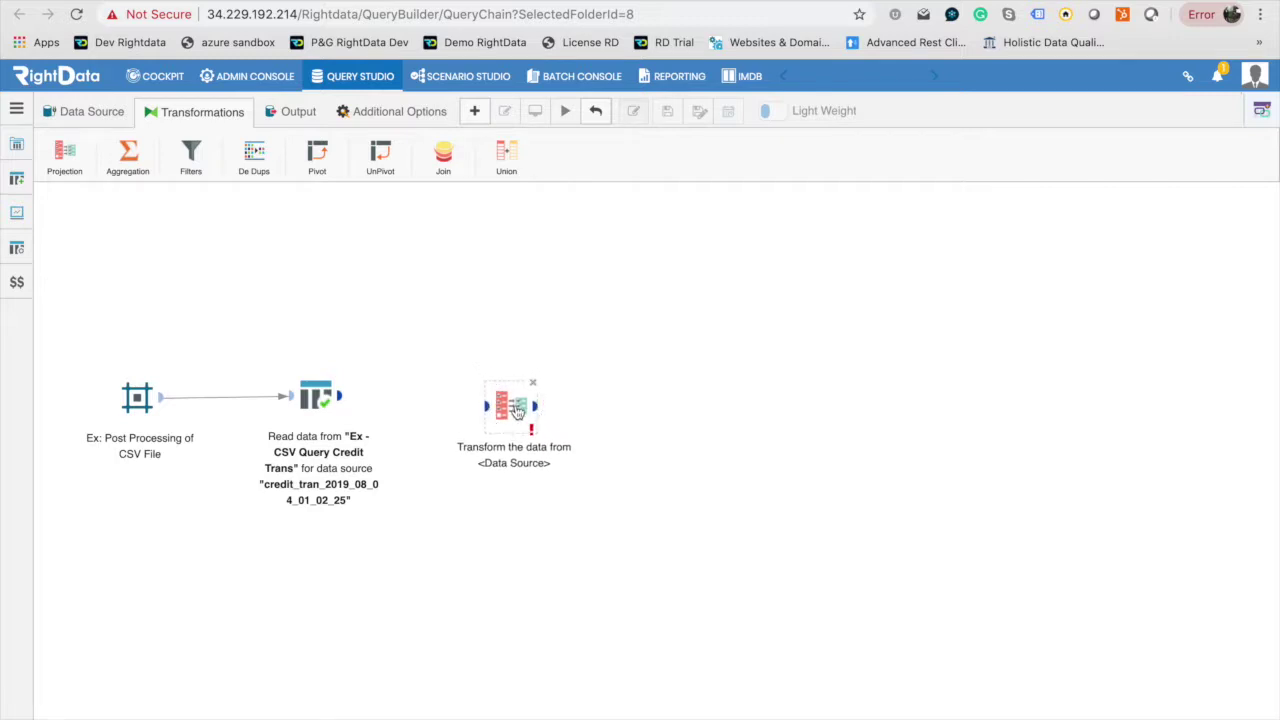
pyautogui.moveTo(341, 396); pyautogui.dragTo(521, 405)
pyautogui.doubleClick(521, 405)
# Build the formula Tran_Amt + Interest_Amt for a new derived column
pyautogui.scroll(-3, 286, 453)
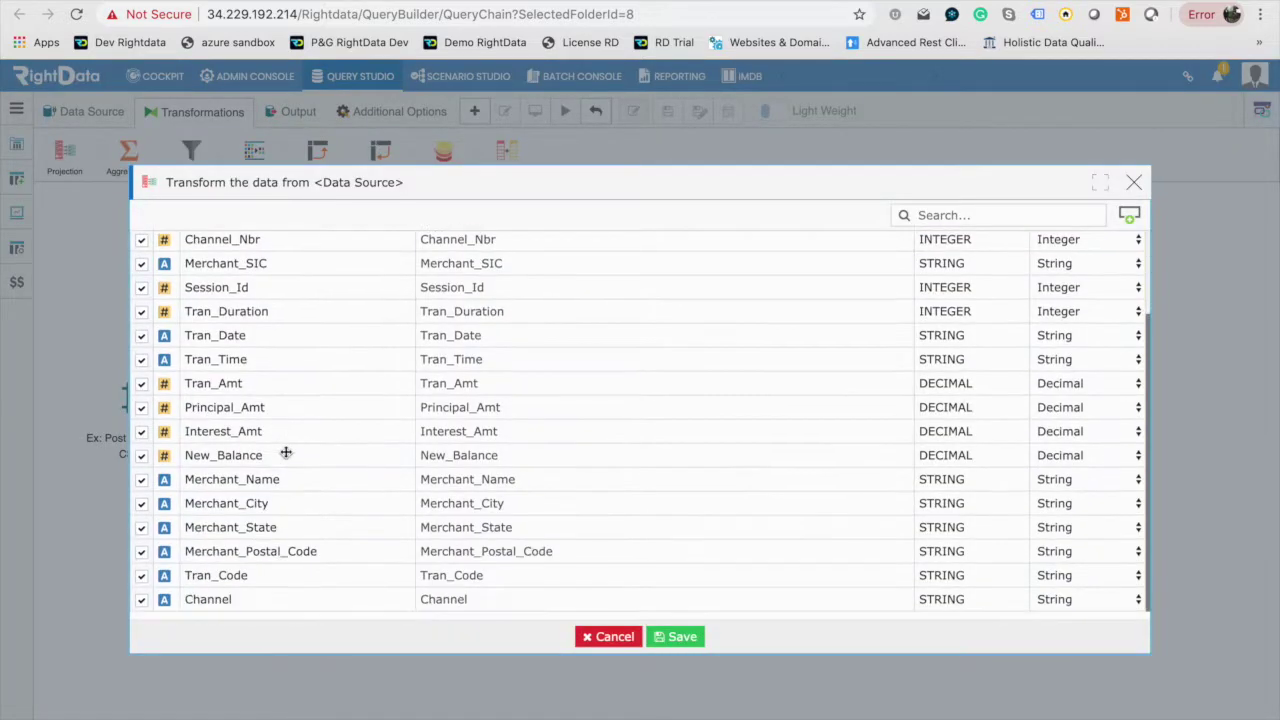
pyautogui.moveTo(248, 483)
pyautogui.mouseDown()
pyautogui.moveTo(251, 497)
pyautogui.moveTo(250, 478)
pyautogui.mouseUp()
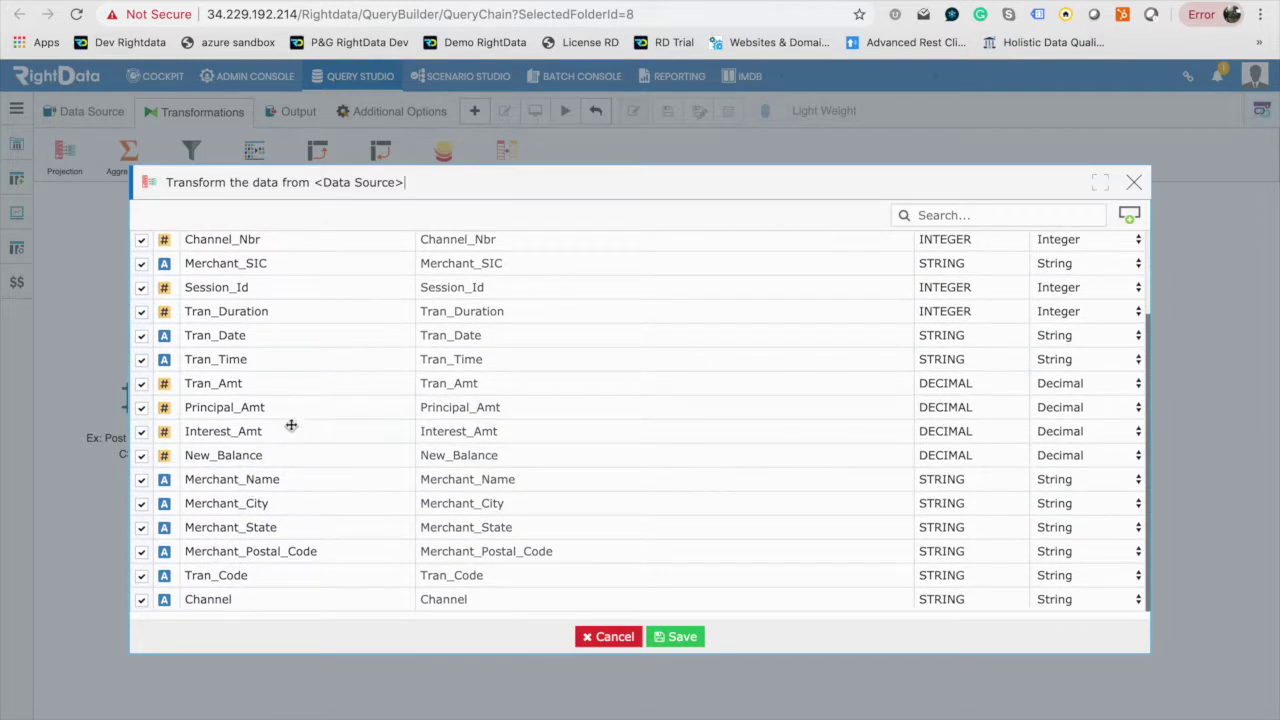
pyautogui.click(1133, 218)
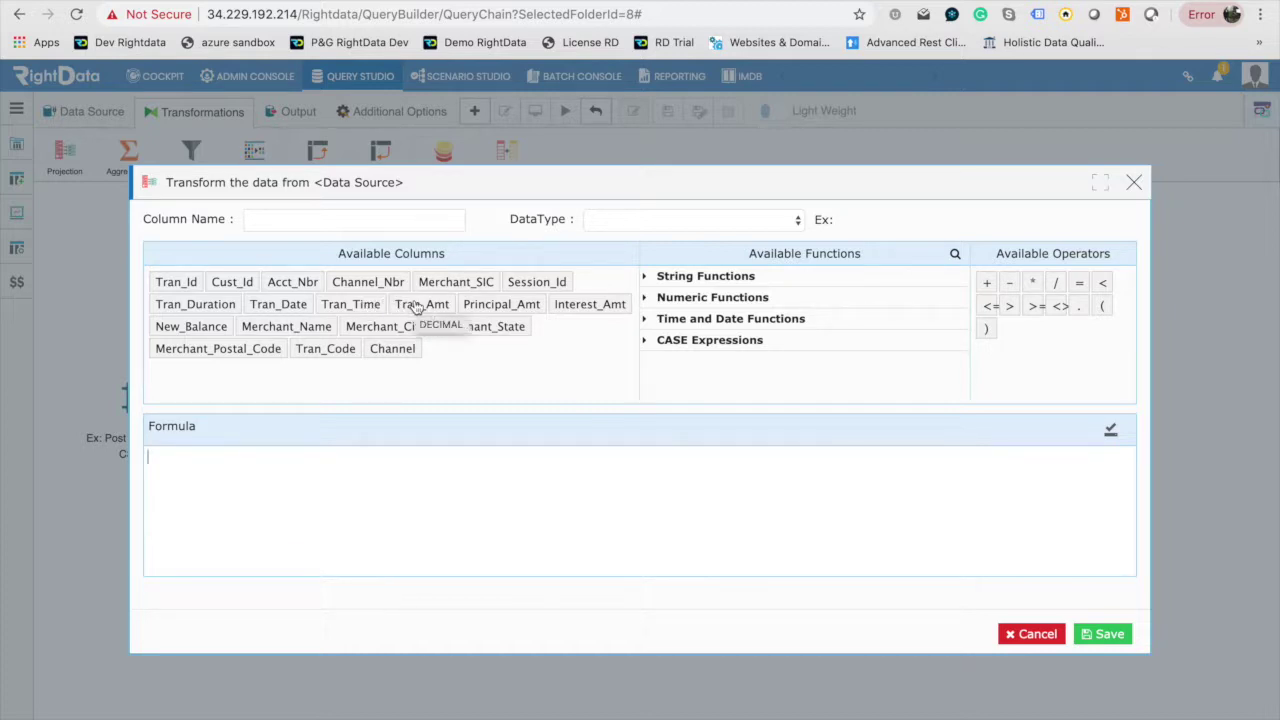
pyautogui.click(418, 307)
pyautogui.moveTo(418, 307); pyautogui.dragTo(365, 498)
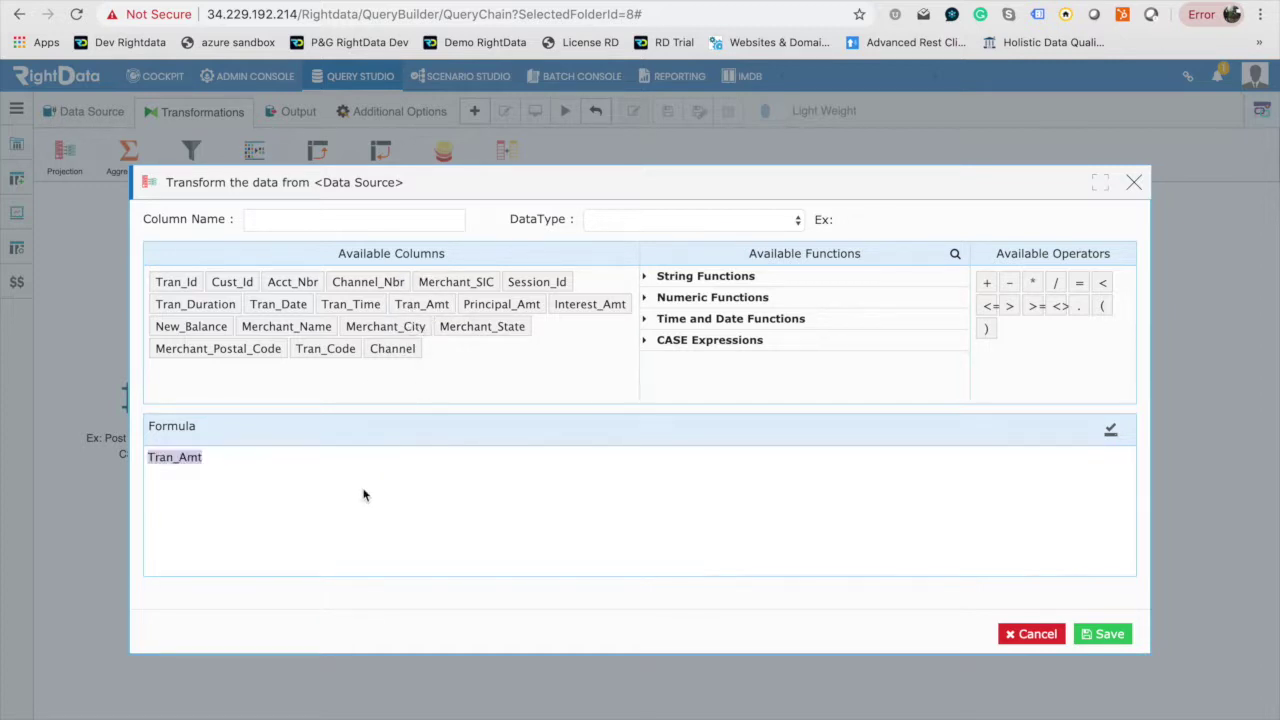
pyautogui.press('Right')
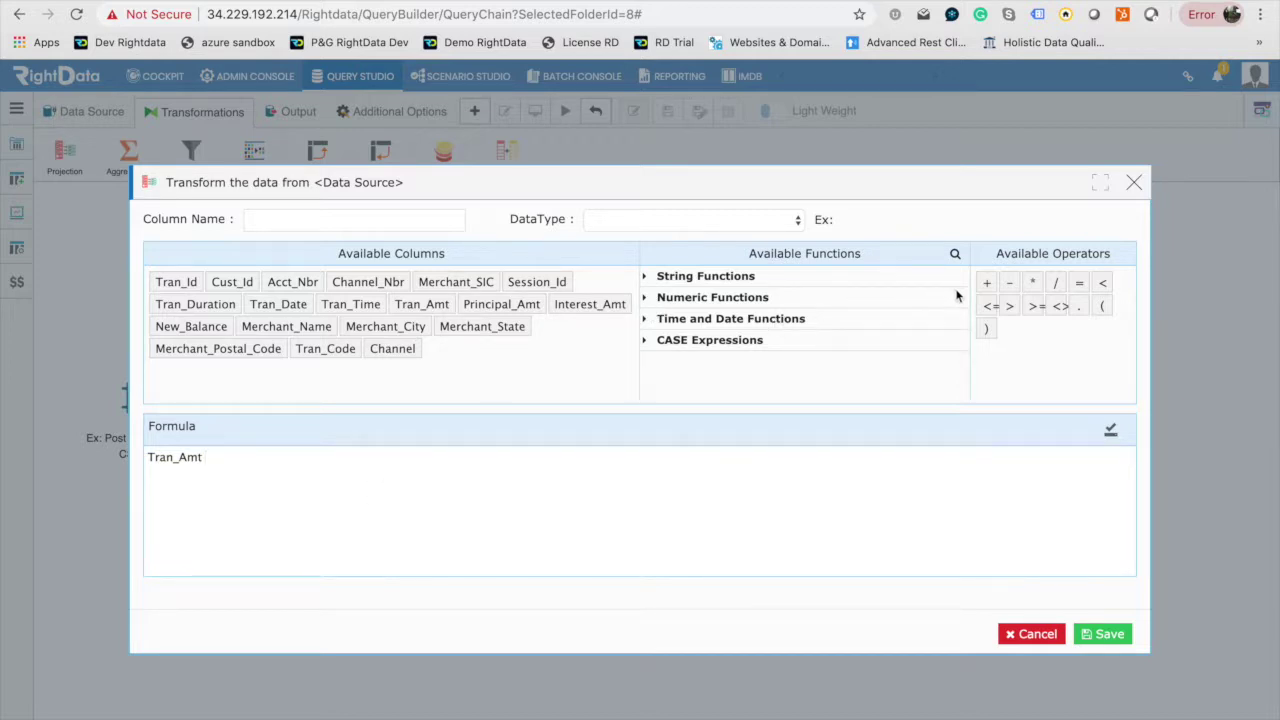
pyautogui.click(987, 285)
pyautogui.click(569, 311)
# Make the new column Decimal, name it Total_Amount, and save it
pyautogui.click(611, 225)
pyautogui.click(640, 331)
pyautogui.click(383, 218)
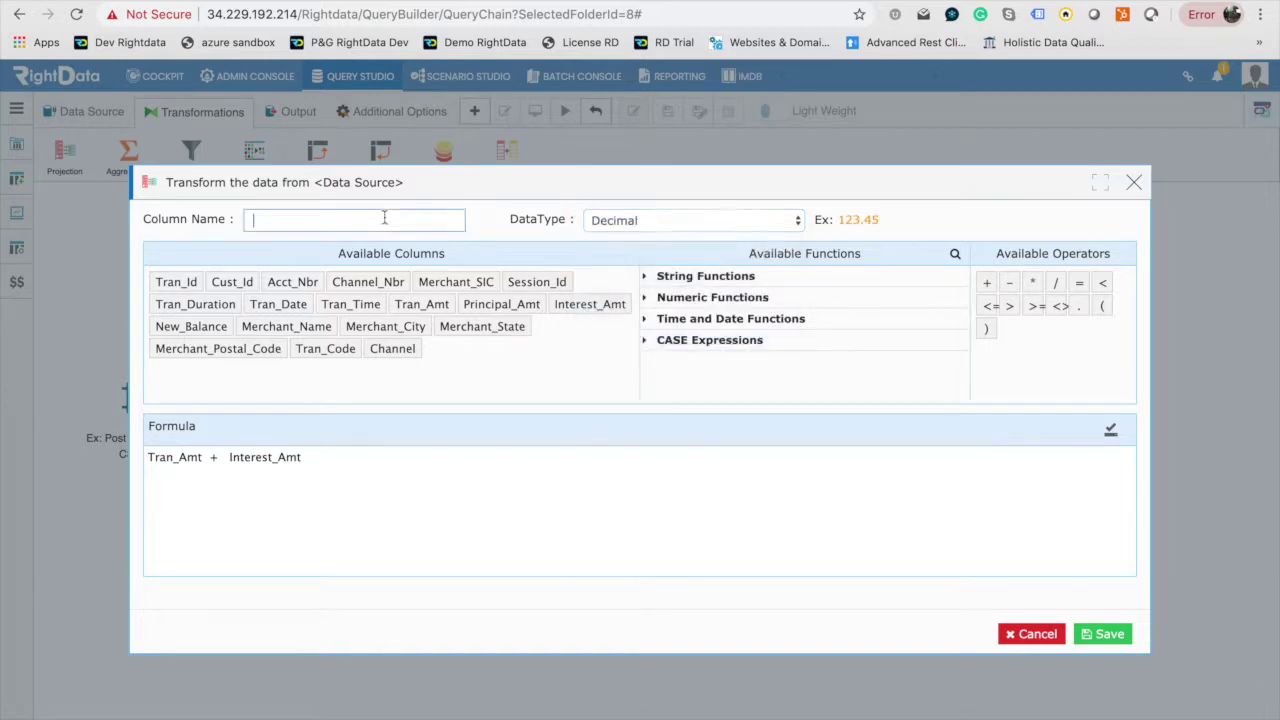
pyautogui.write('Total_Amount')
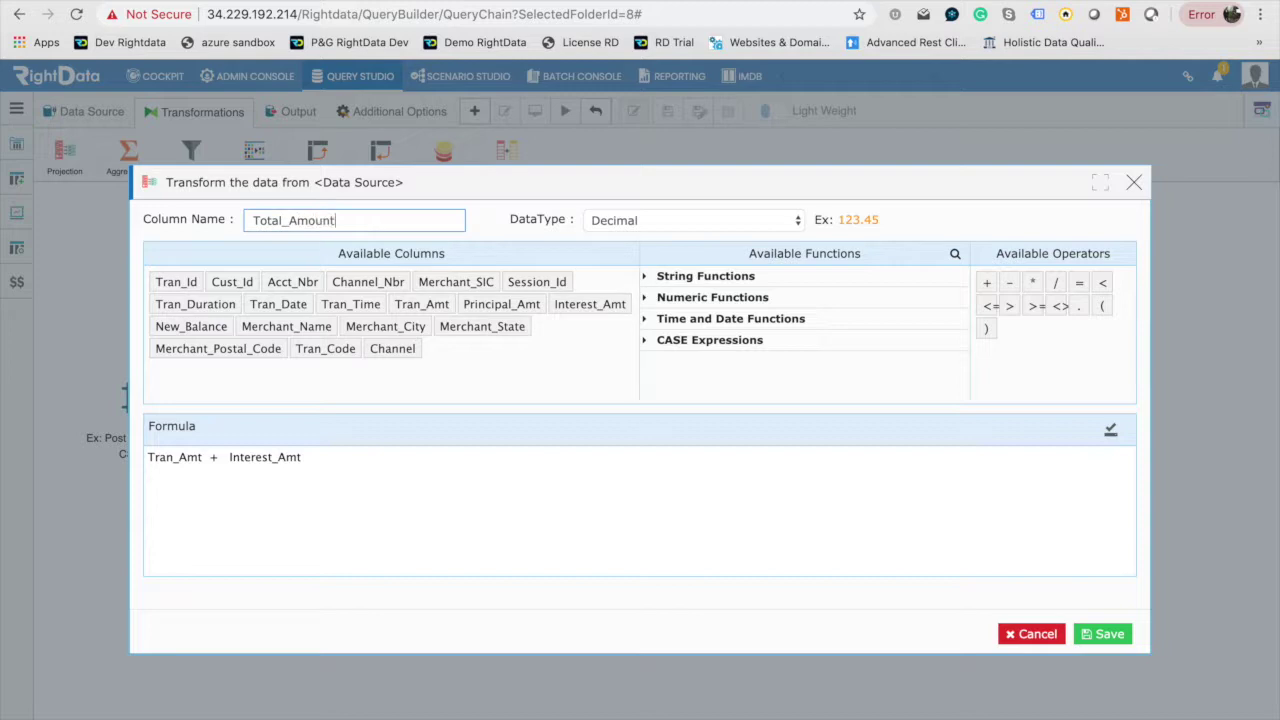
pyautogui.click(1080, 633)
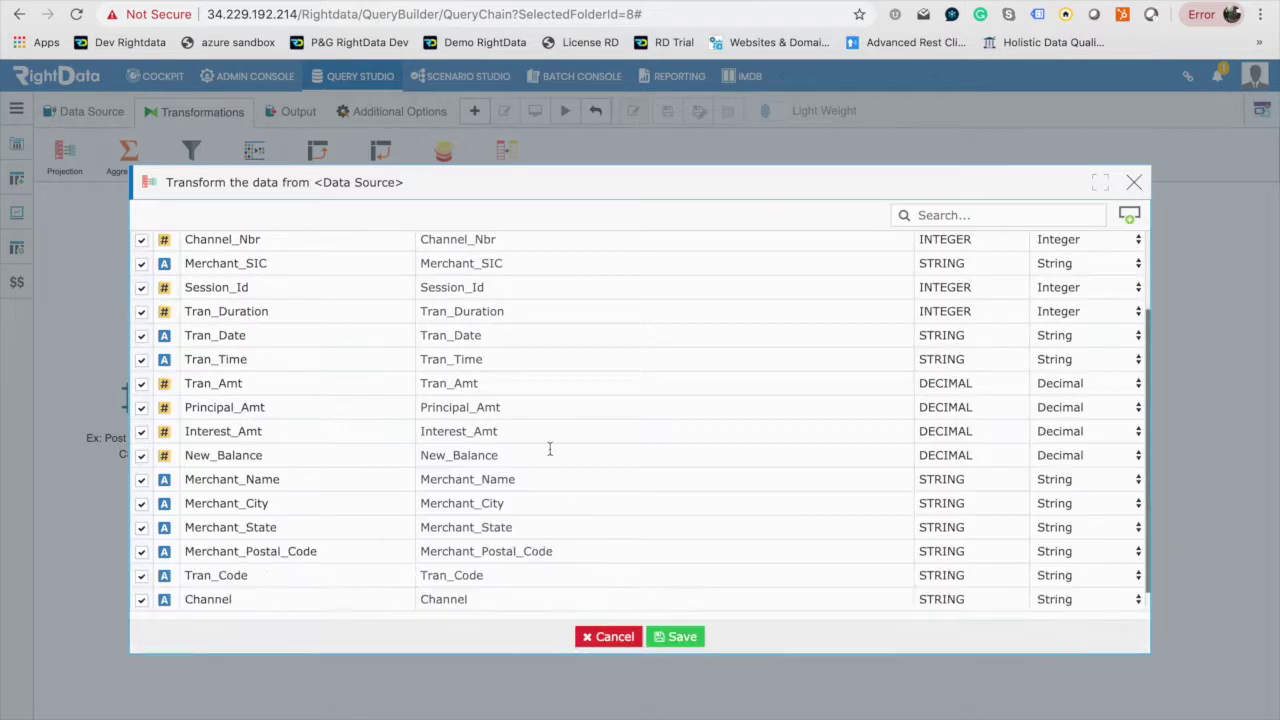
# Rename the projection step to 'Derive Total Amount' and save it
pyautogui.click(395, 183)
pyautogui.write('De')
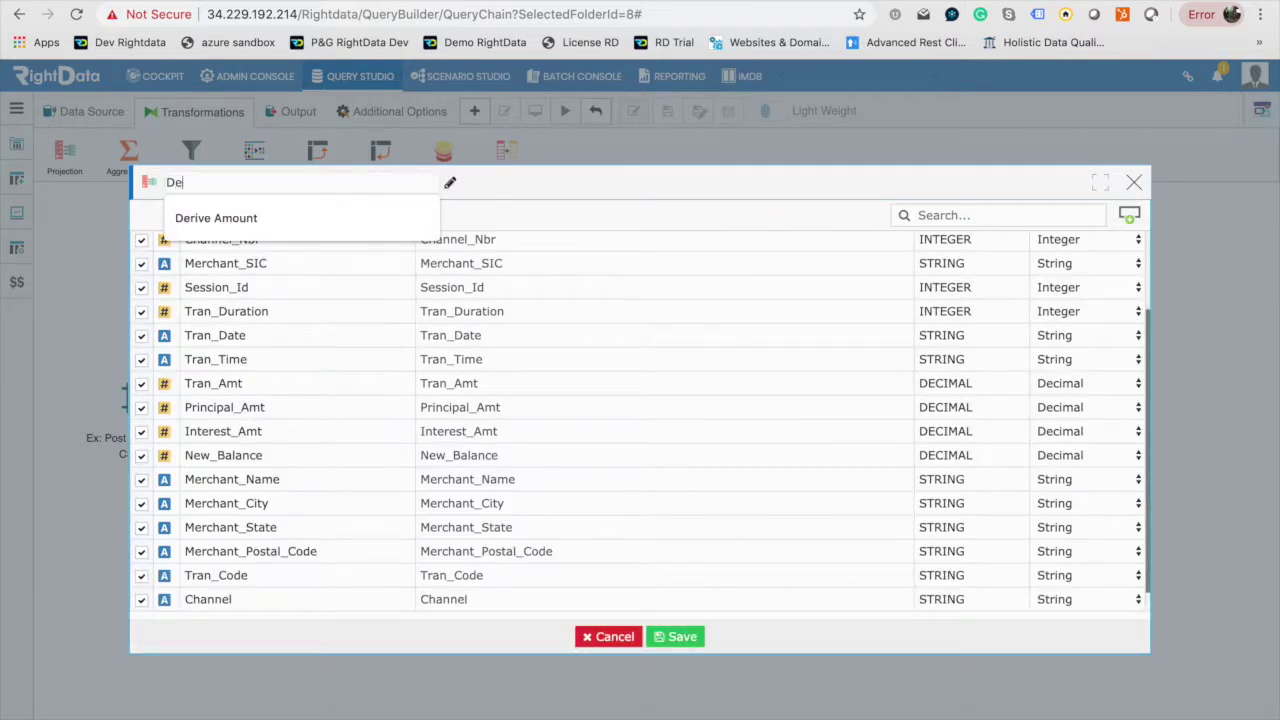
pyautogui.write('rive Total Amount')
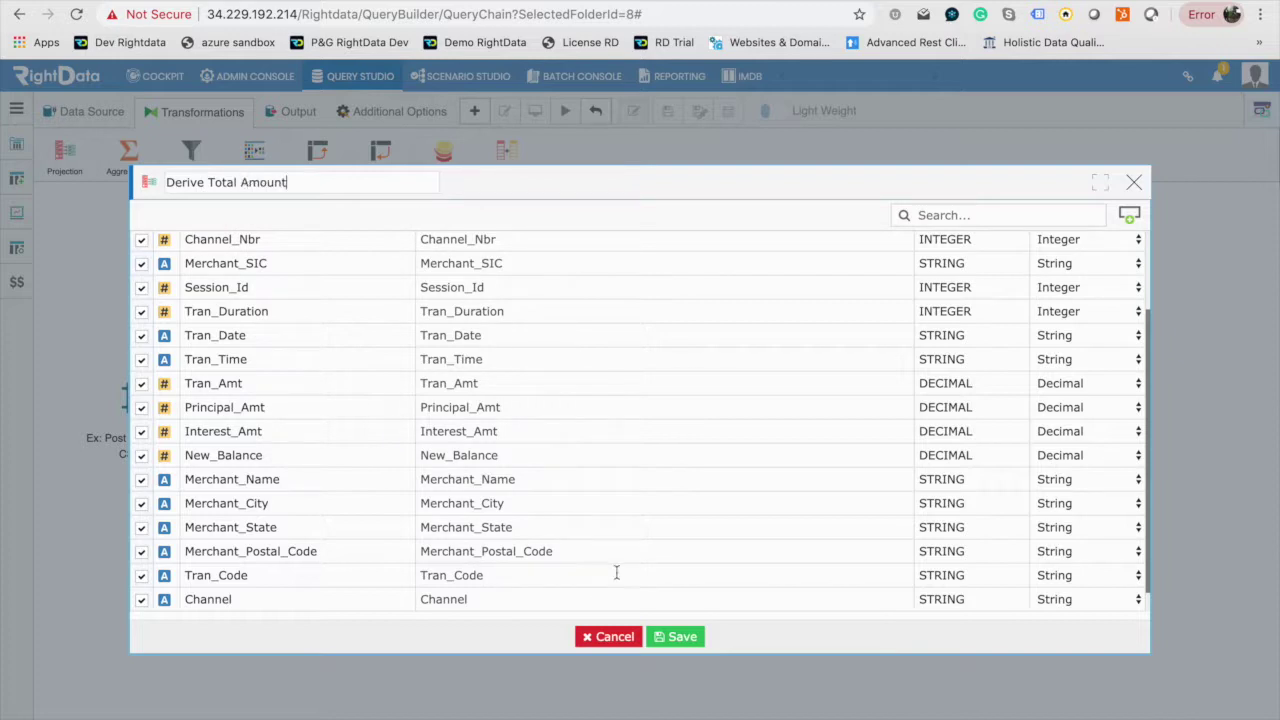
pyautogui.click(652, 637)
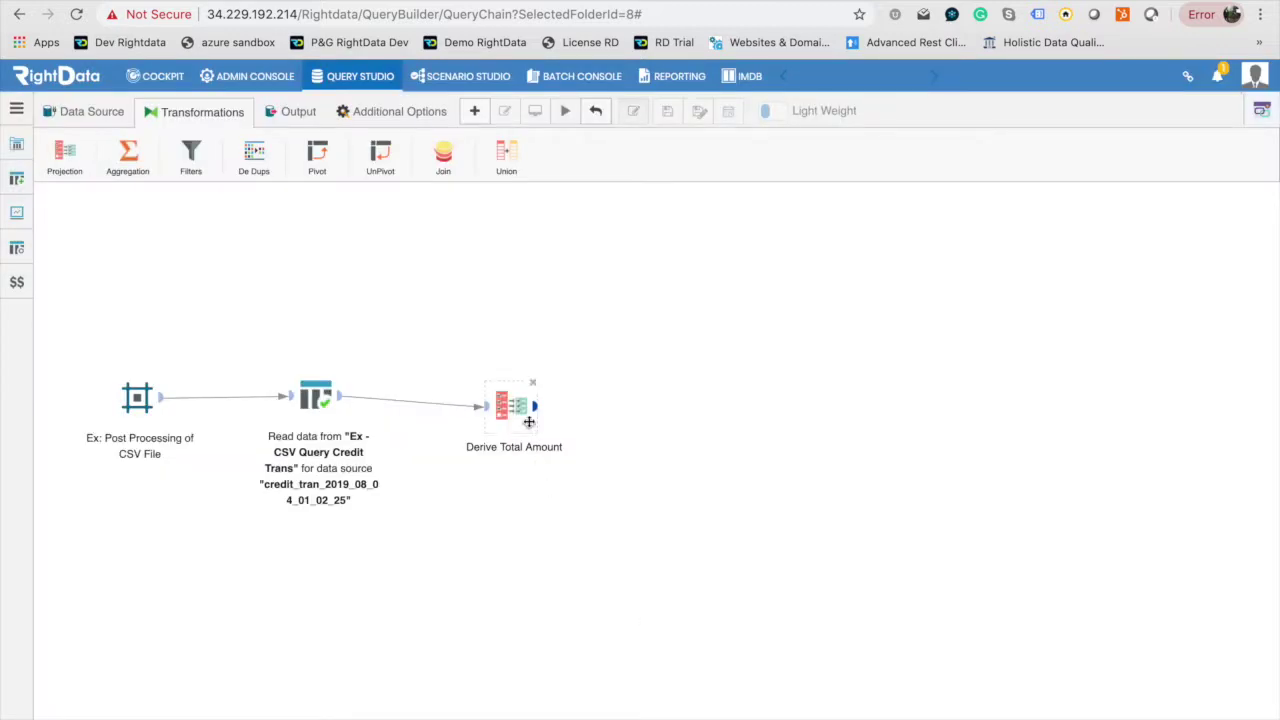
pyautogui.click(529, 422)
# Add an RD Output step linked after Derive Total Amount
pyautogui.click(290, 112)
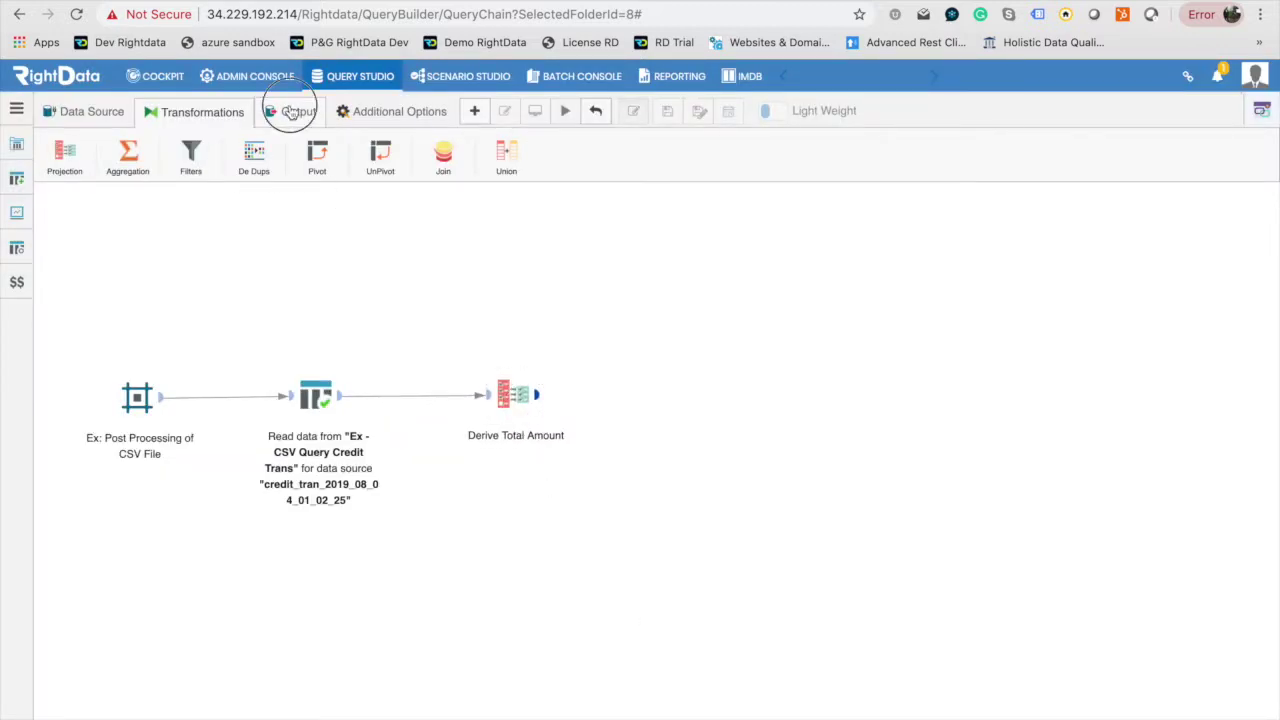
pyautogui.moveTo(64, 152); pyautogui.dragTo(672, 400)
pyautogui.moveTo(537, 395); pyautogui.dragTo(632, 399)
pyautogui.doubleClick(656, 398)
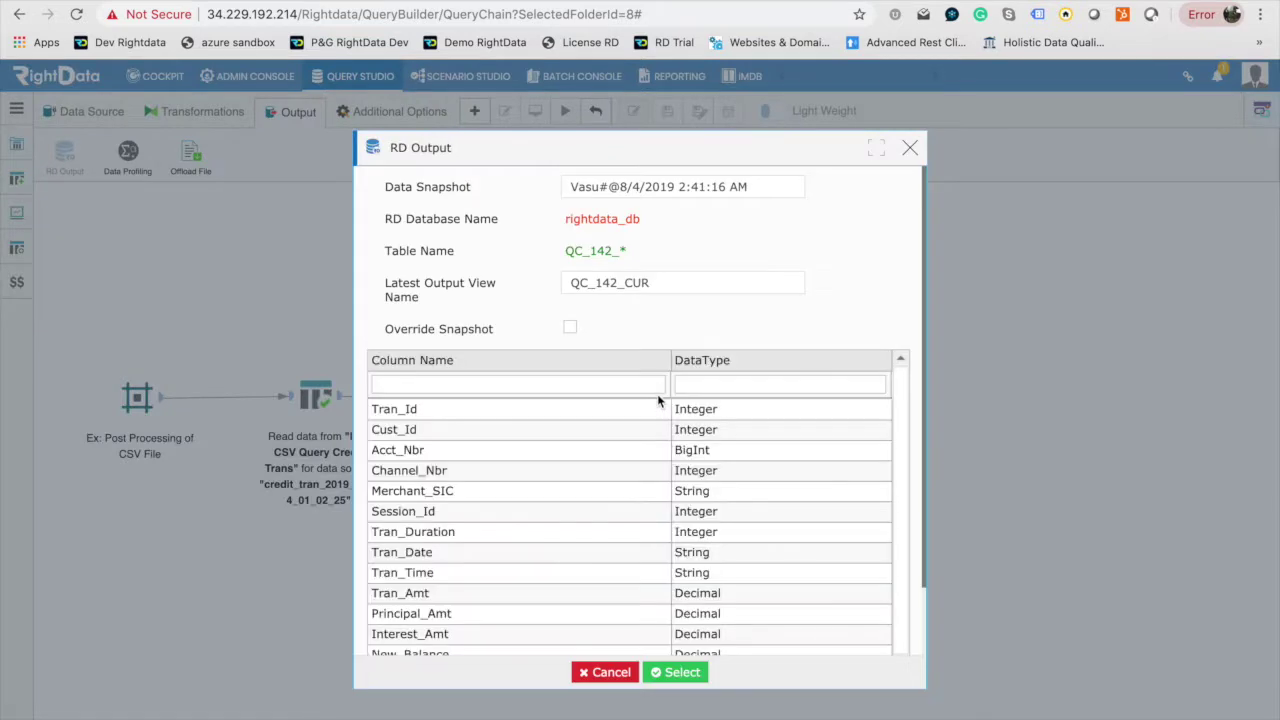
# Set the data snapshot name to 'Post Processing of CSV File' and confirm
pyautogui.tripleClick(674, 184)
pyautogui.write('Ex: Post Processing of CSV File')
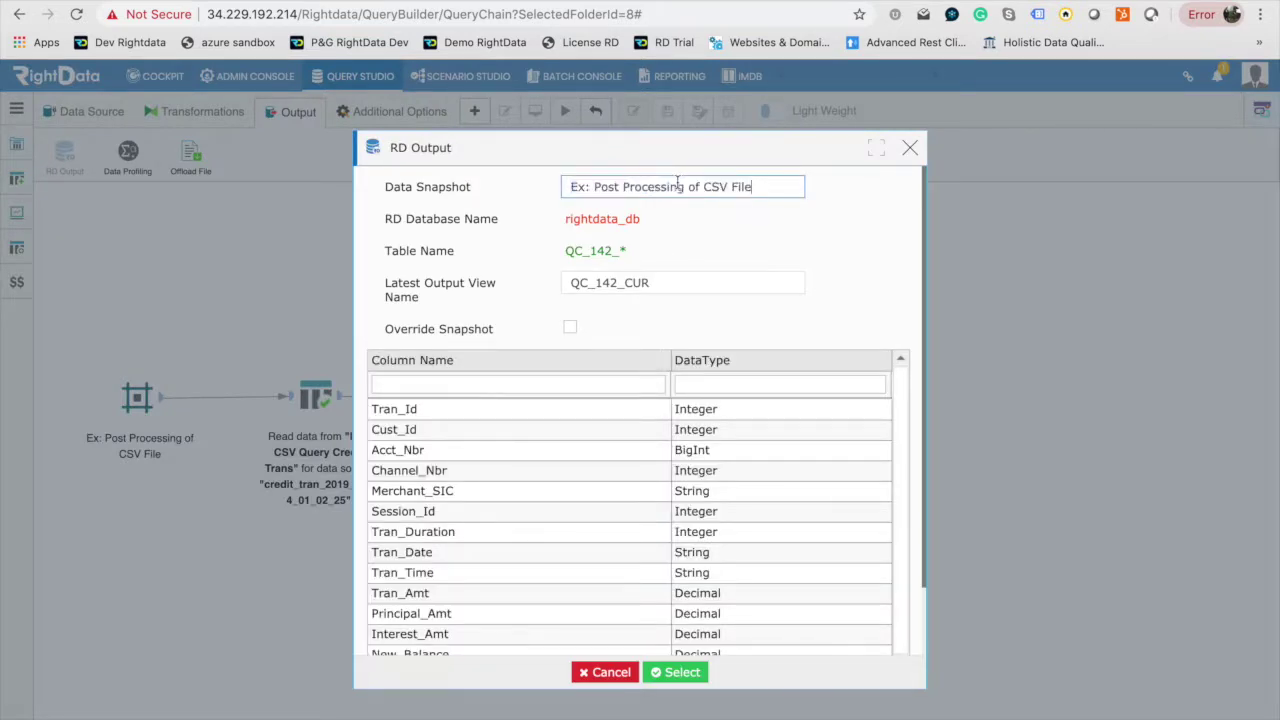
pyautogui.moveTo(596, 186); pyautogui.dragTo(570, 187)
pyautogui.press('BackSpace')
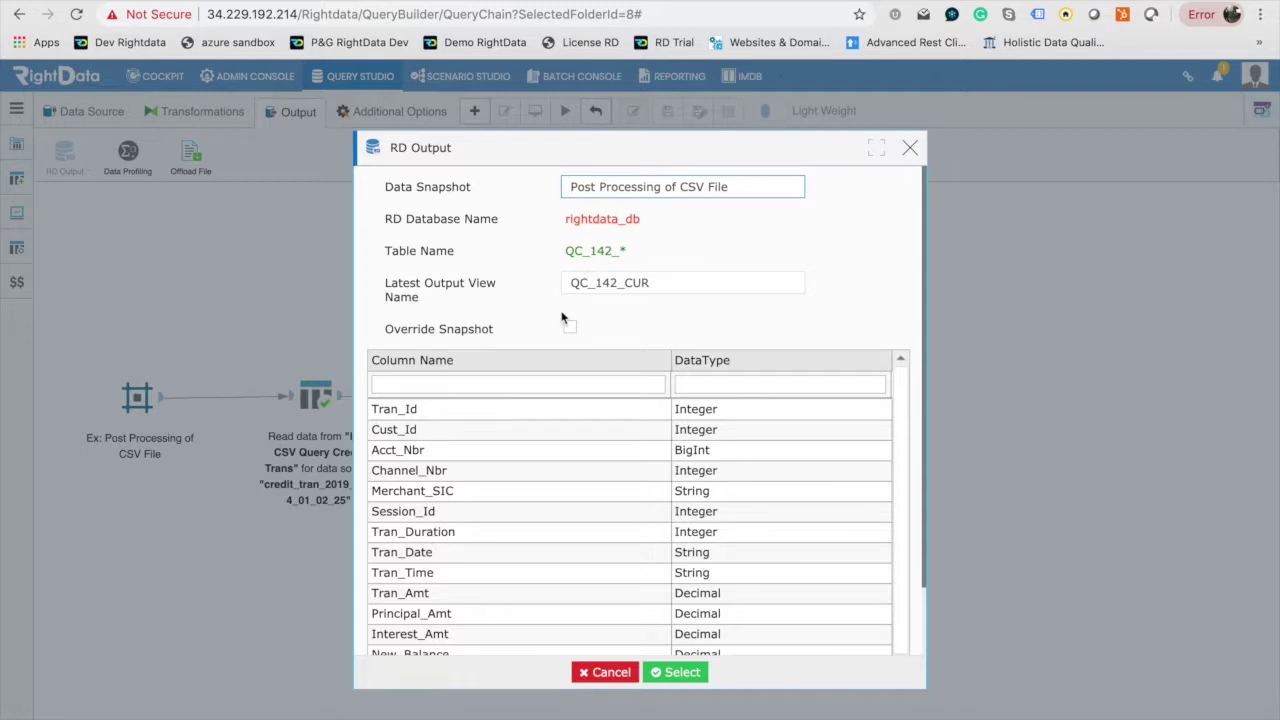
pyautogui.click(676, 676)
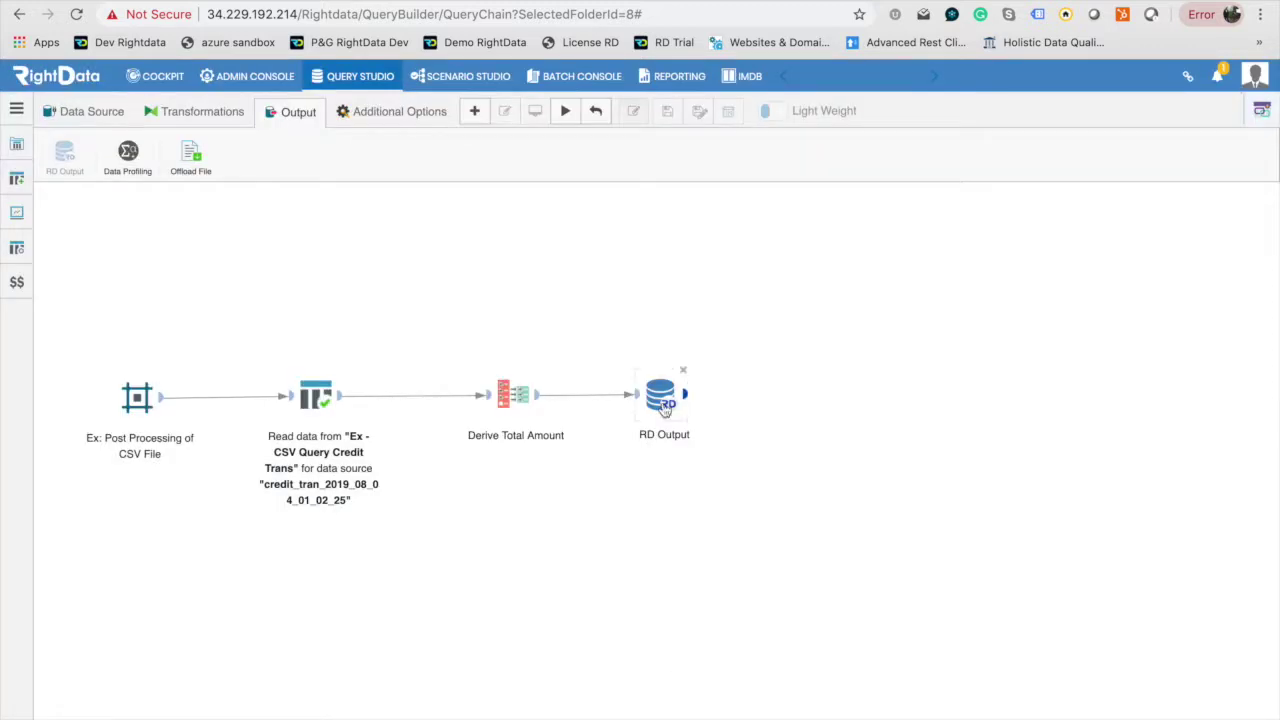
# Run the query chain and view the 17513 records reaching RD Output
pyautogui.moveTo(658, 390); pyautogui.dragTo(669, 390)
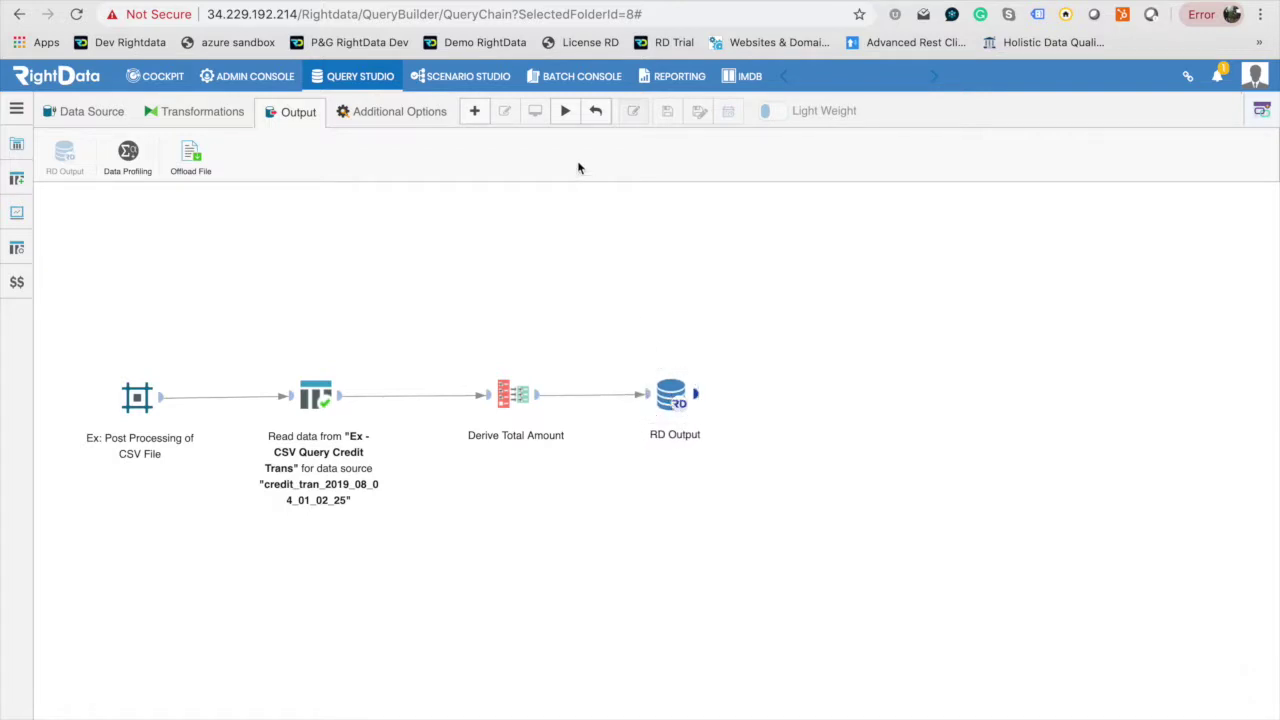
pyautogui.click(567, 112)
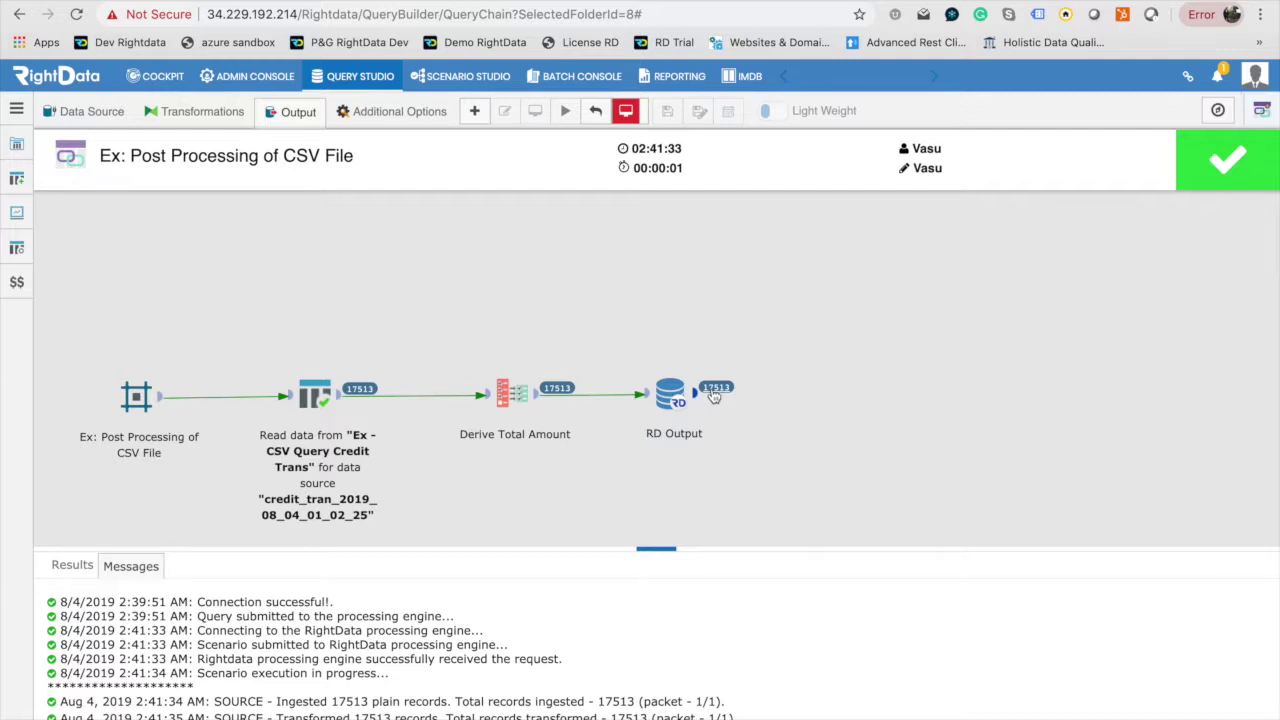
pyautogui.click(714, 396)
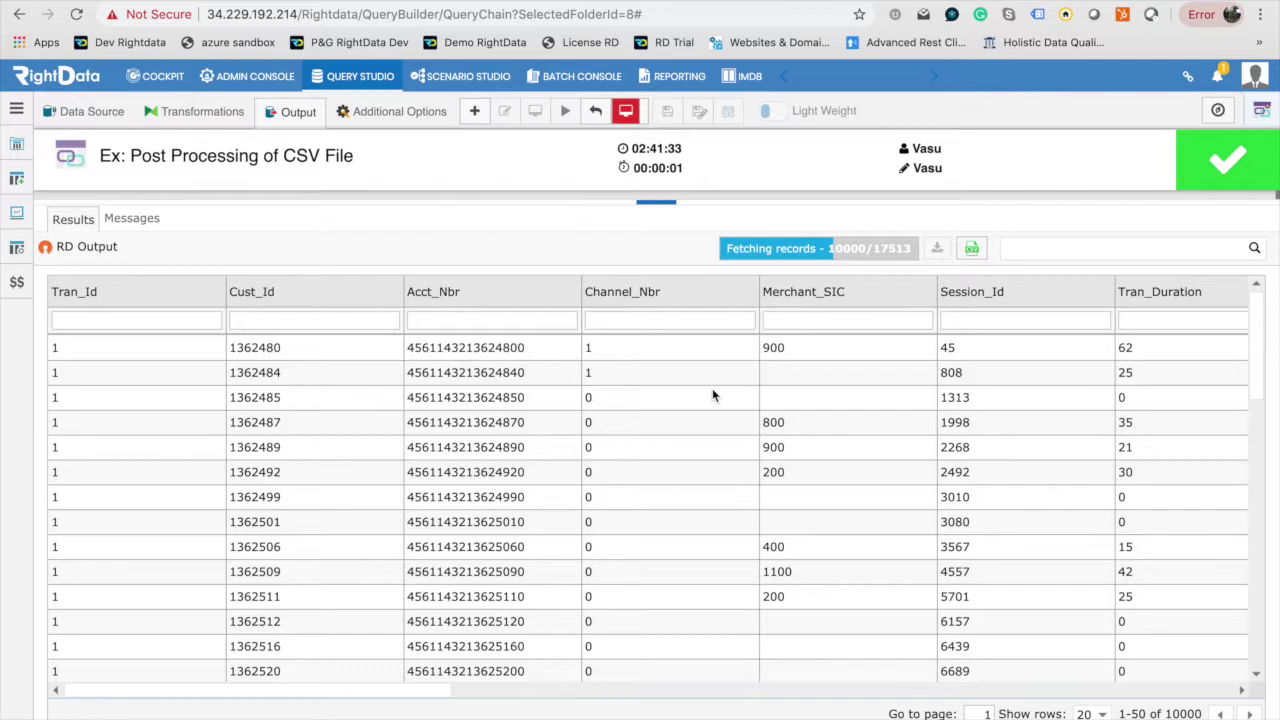
# Review the 17513 output result rows, then return to the Query Studio list
pyautogui.click(669, 205)
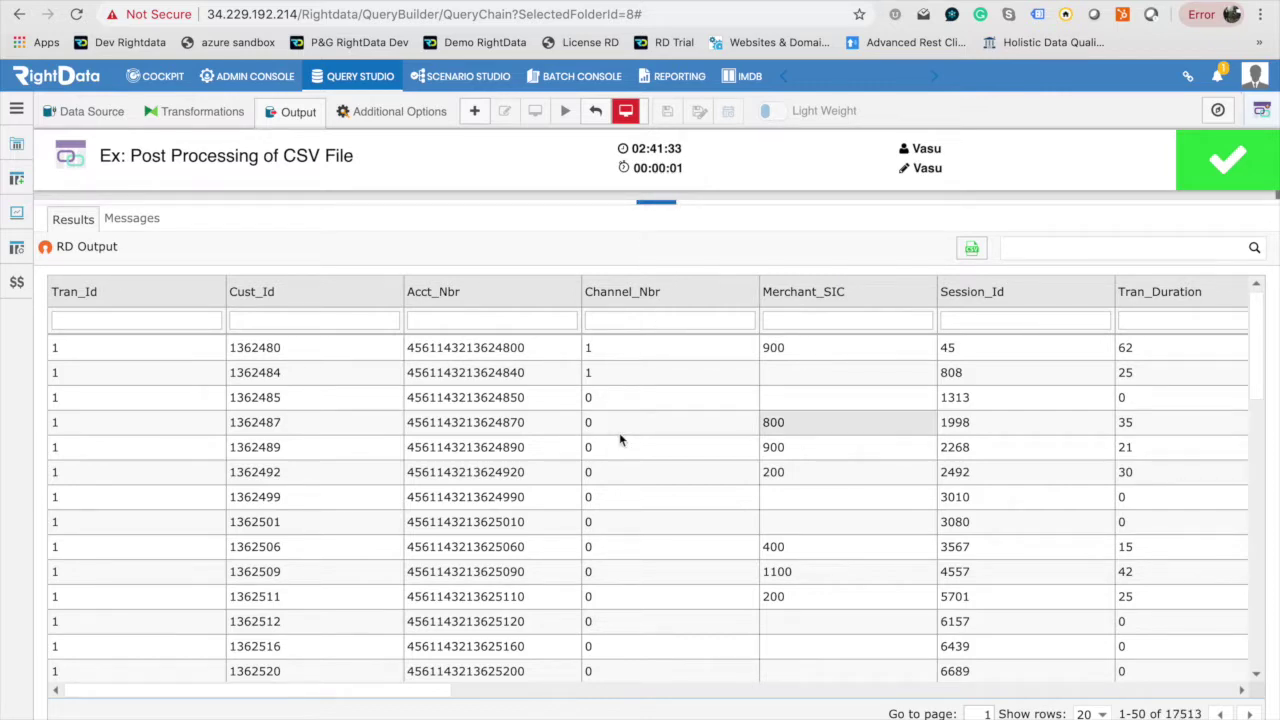
pyautogui.hscroll(10, 619, 438)
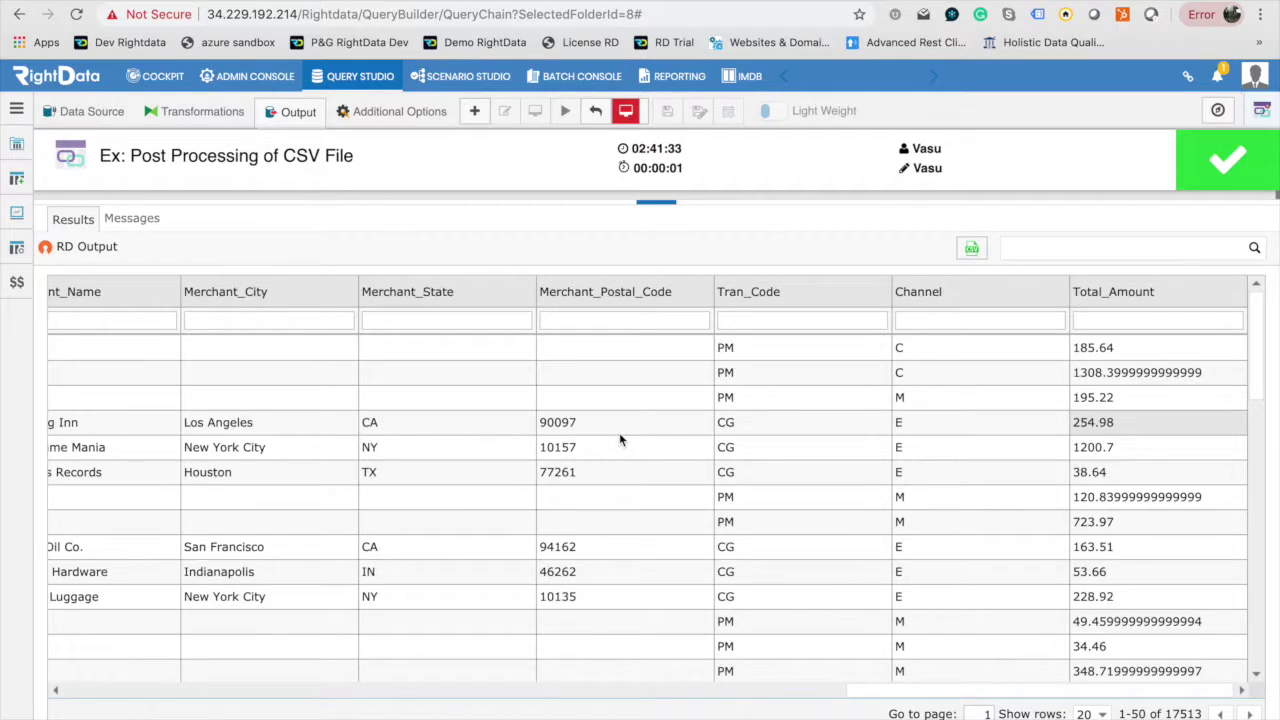
pyautogui.click(386, 80)
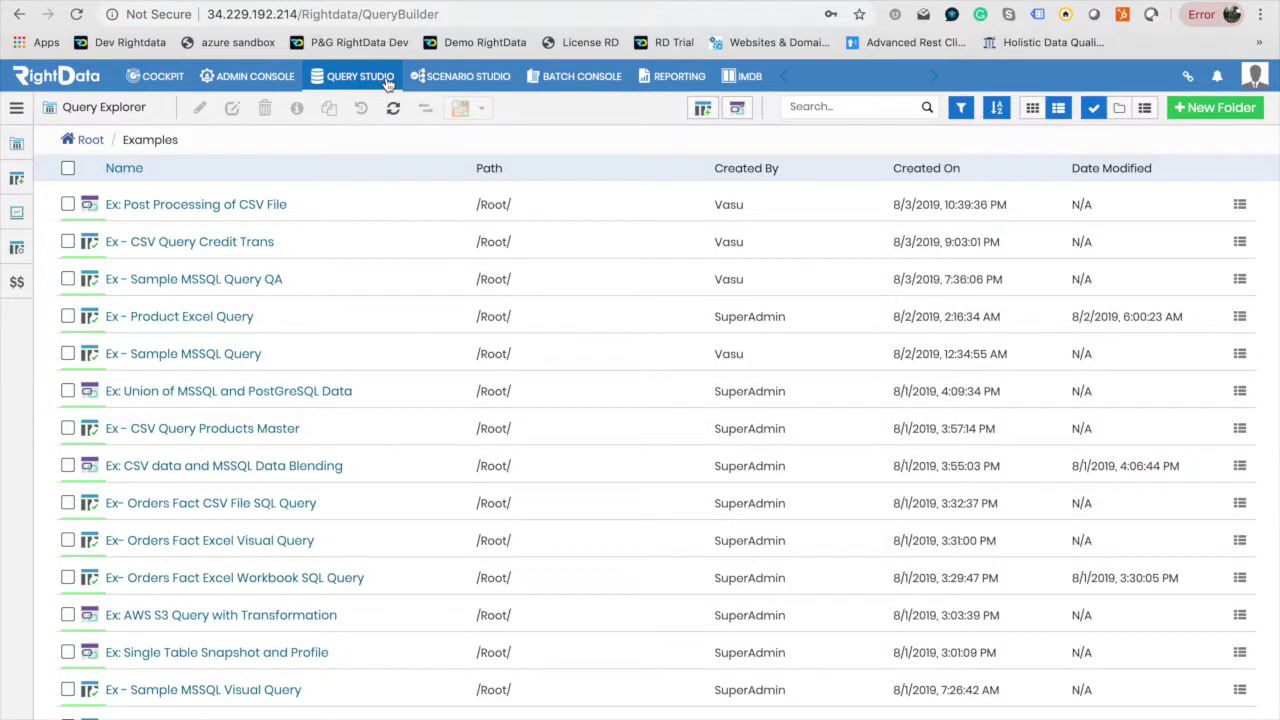
# Reopen 'Ex: Post Processing of CSV File' in the chain editor
pyautogui.click(67, 204)
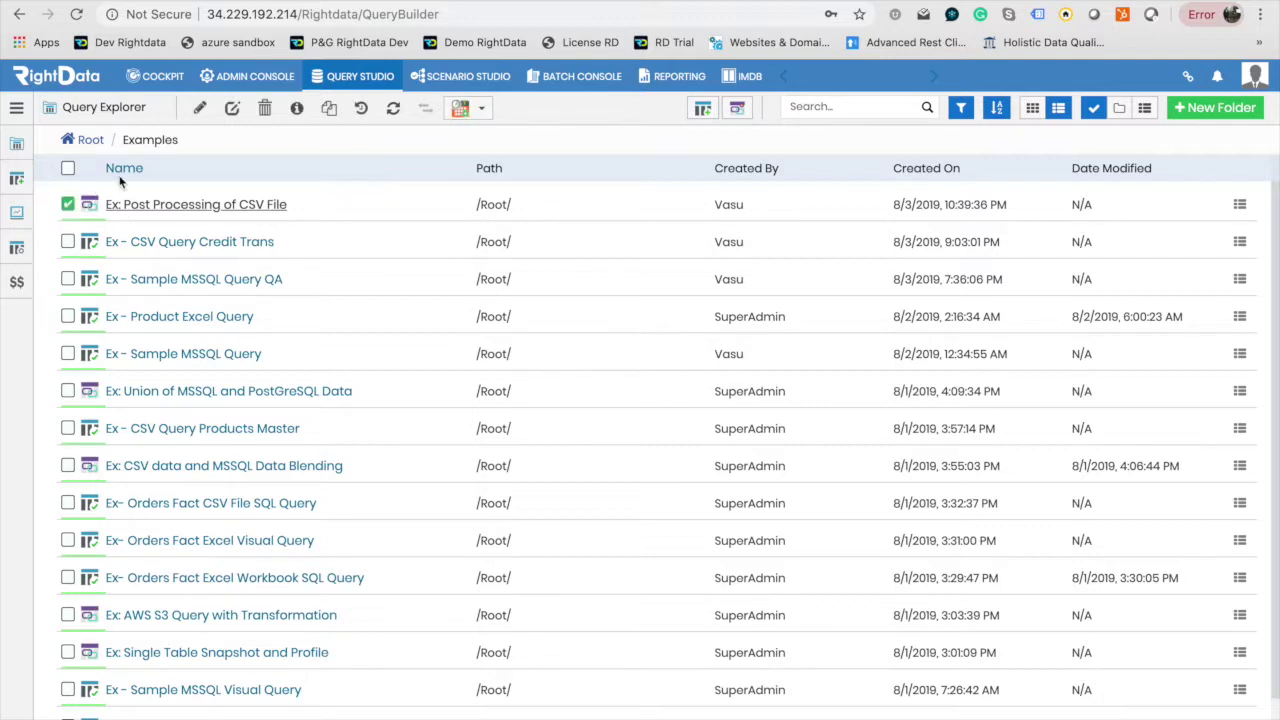
pyautogui.click(233, 110)
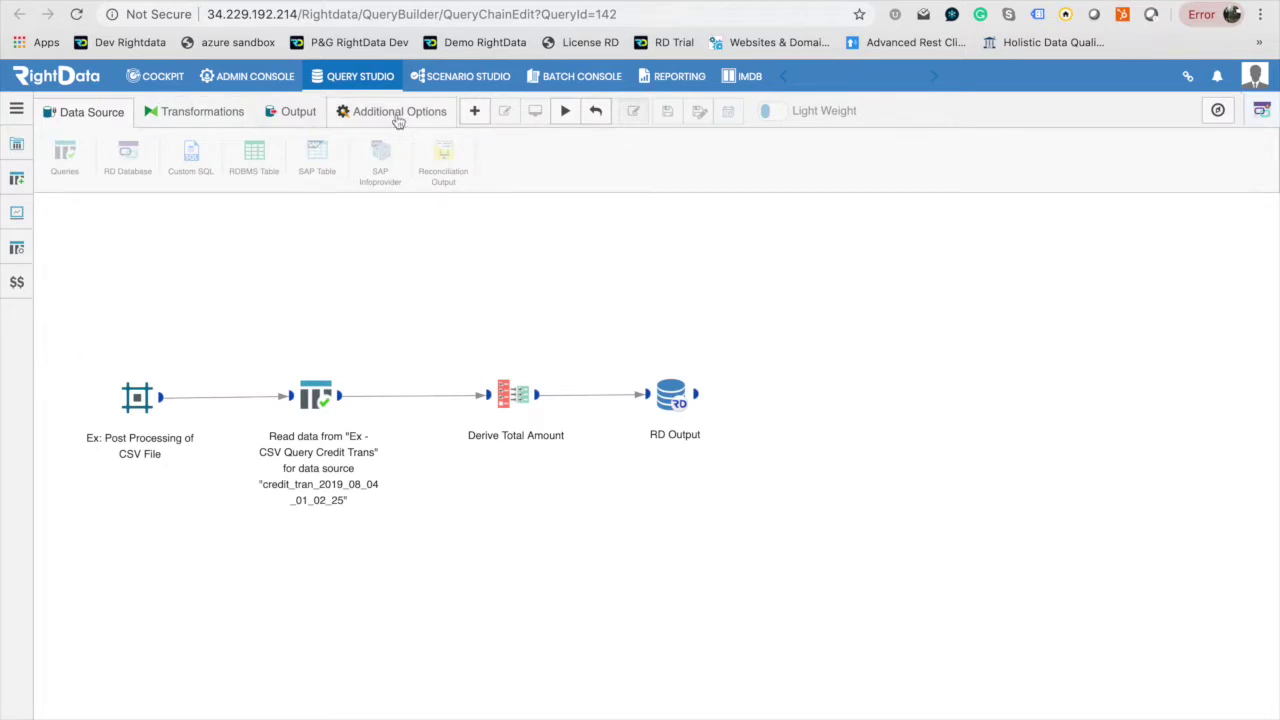
pyautogui.click(320, 112)
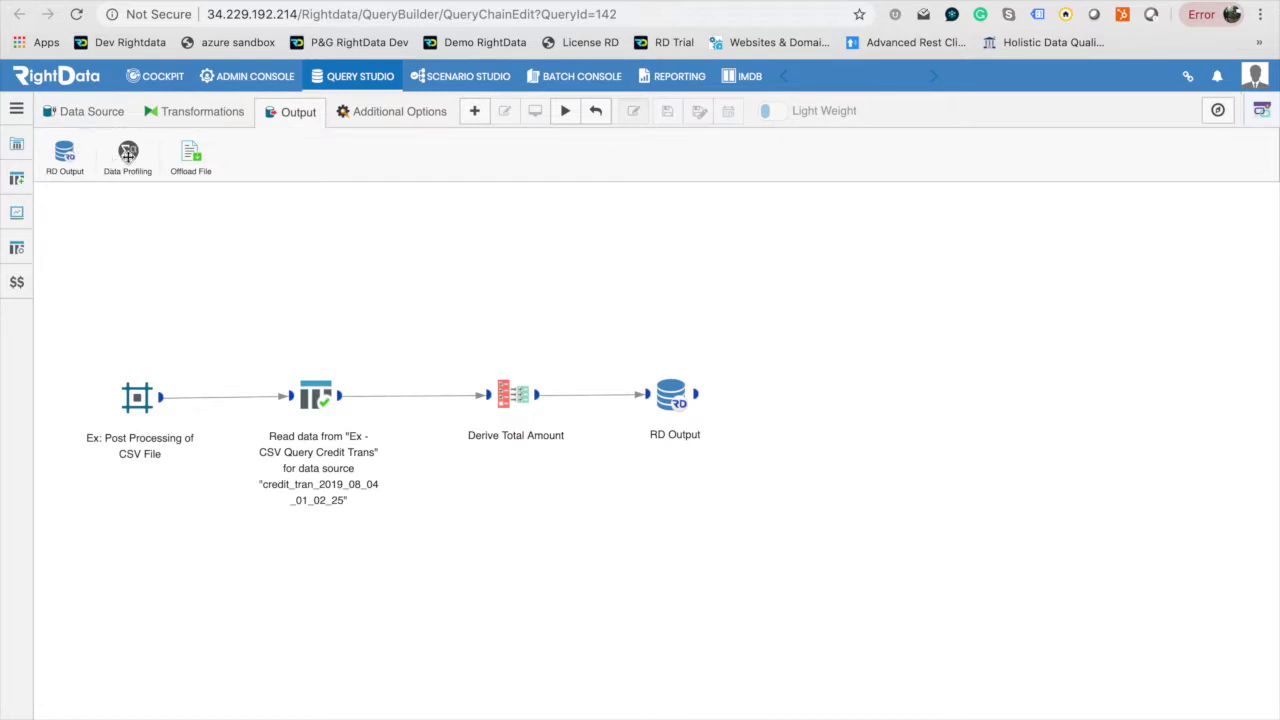
# Drop a Data Profiling step after RD Output and open its settings
pyautogui.moveTo(128, 153); pyautogui.dragTo(858, 390)
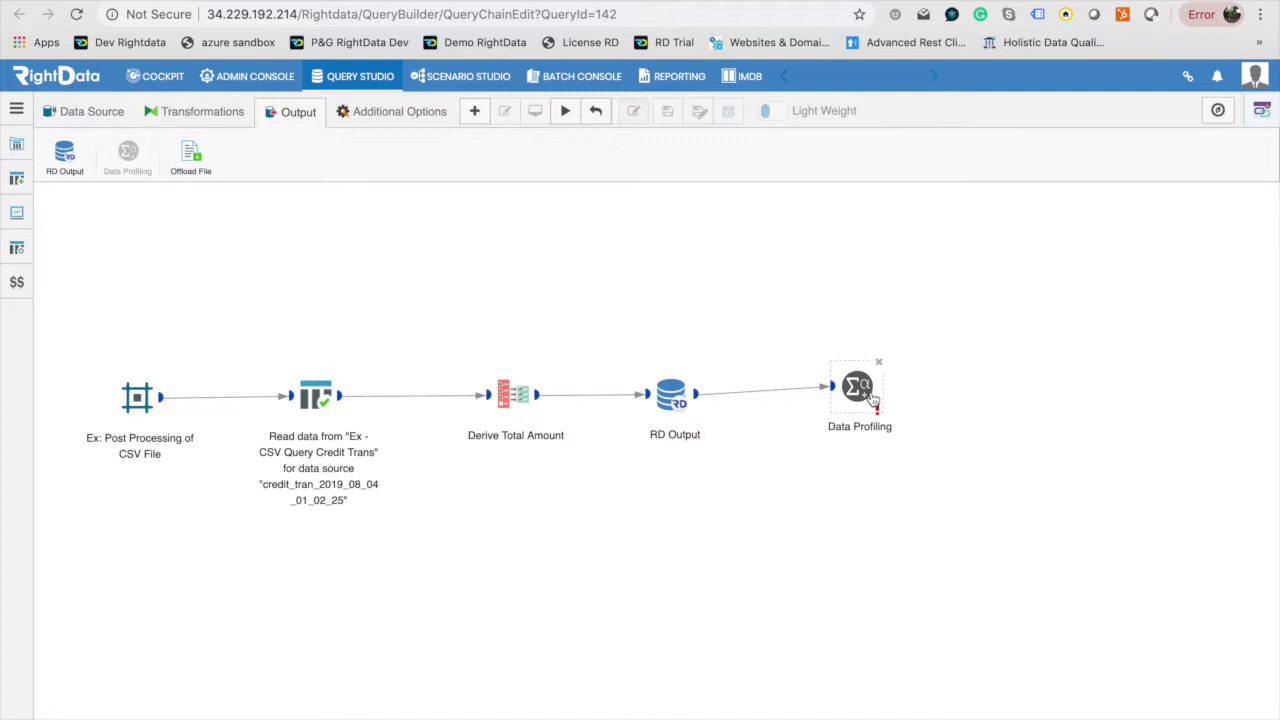
pyautogui.click(873, 398)
pyautogui.doubleClick(873, 398)
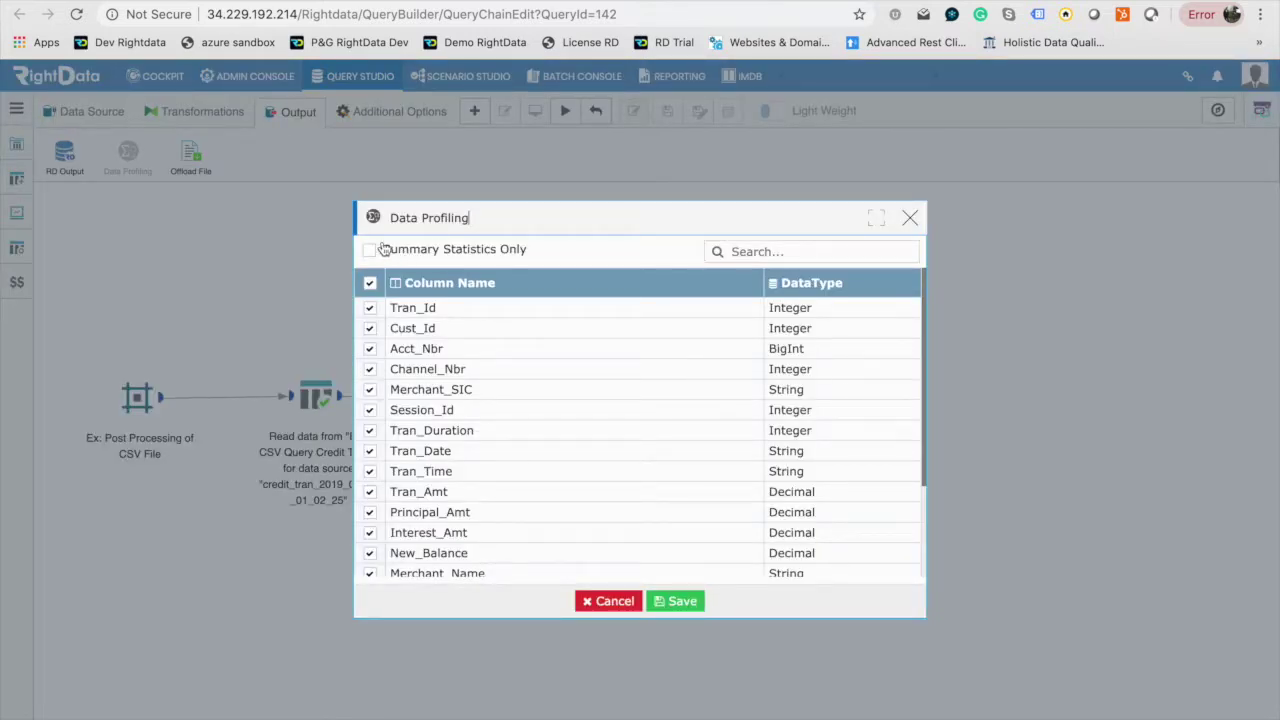
# Save the Data Profiling settings with all columns checked and Summary Statistics Only unchecked
pyautogui.scroll(-3, 415, 345)
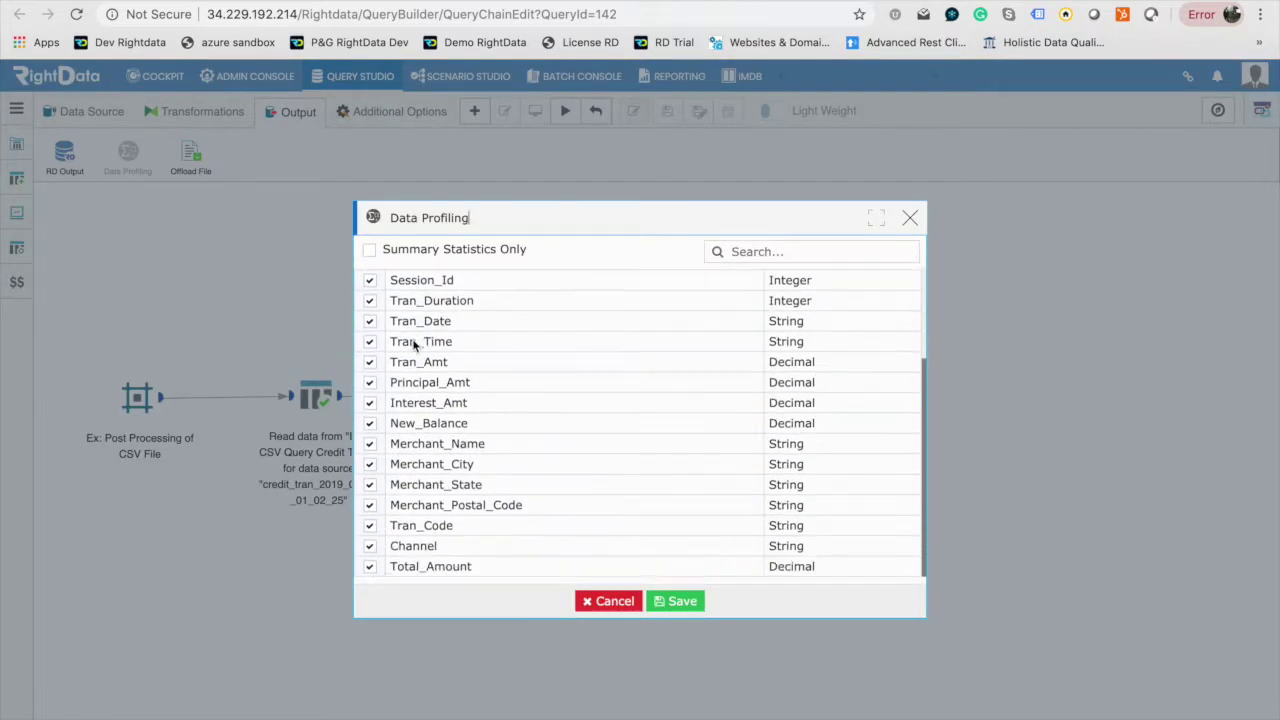
pyautogui.scroll(5, 415, 345)
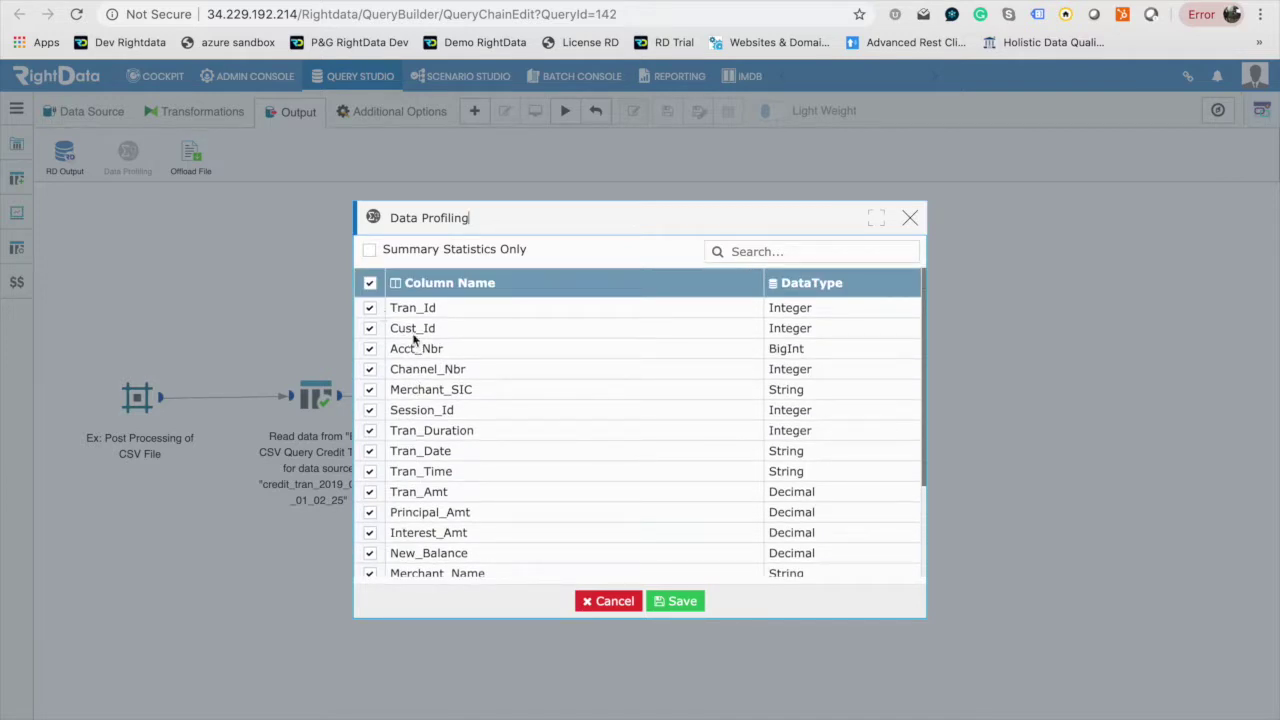
pyautogui.scroll(-3, 446, 410)
pyautogui.scroll(3, 450, 418)
pyautogui.click(675, 605)
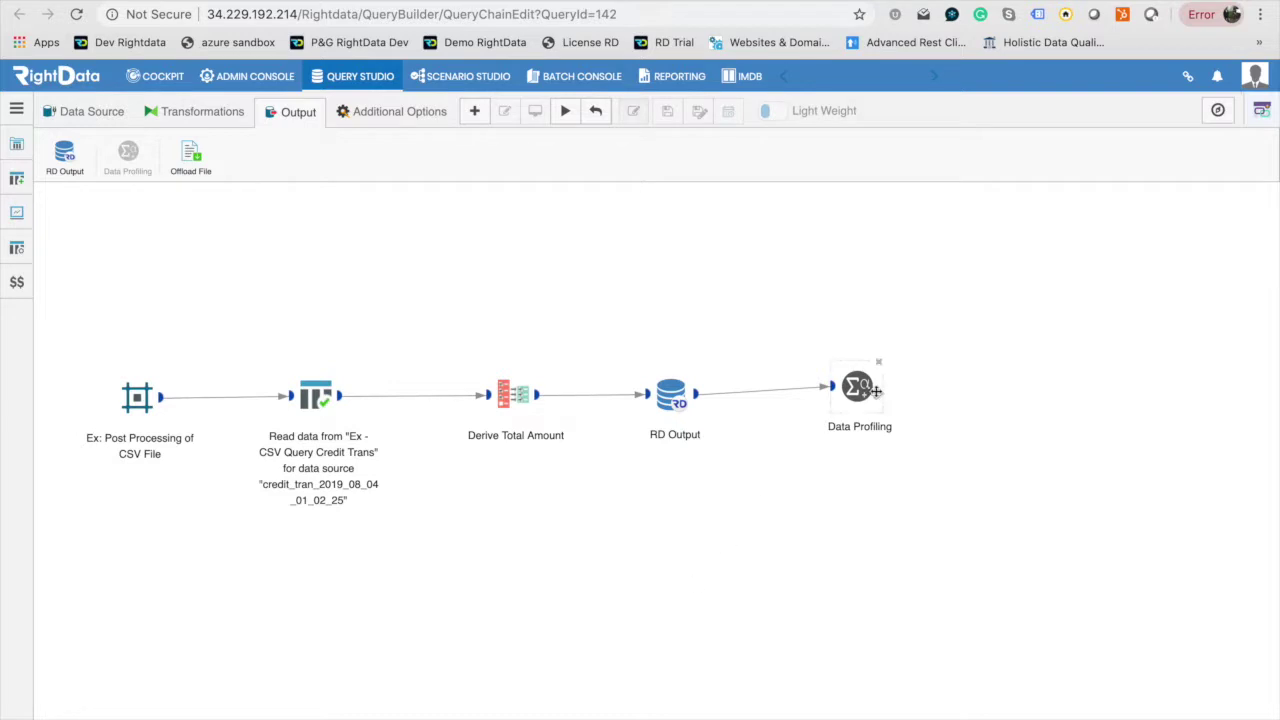
# Re-run the chain and open the Data Profiling results for the 17513 records
pyautogui.click(563, 113)
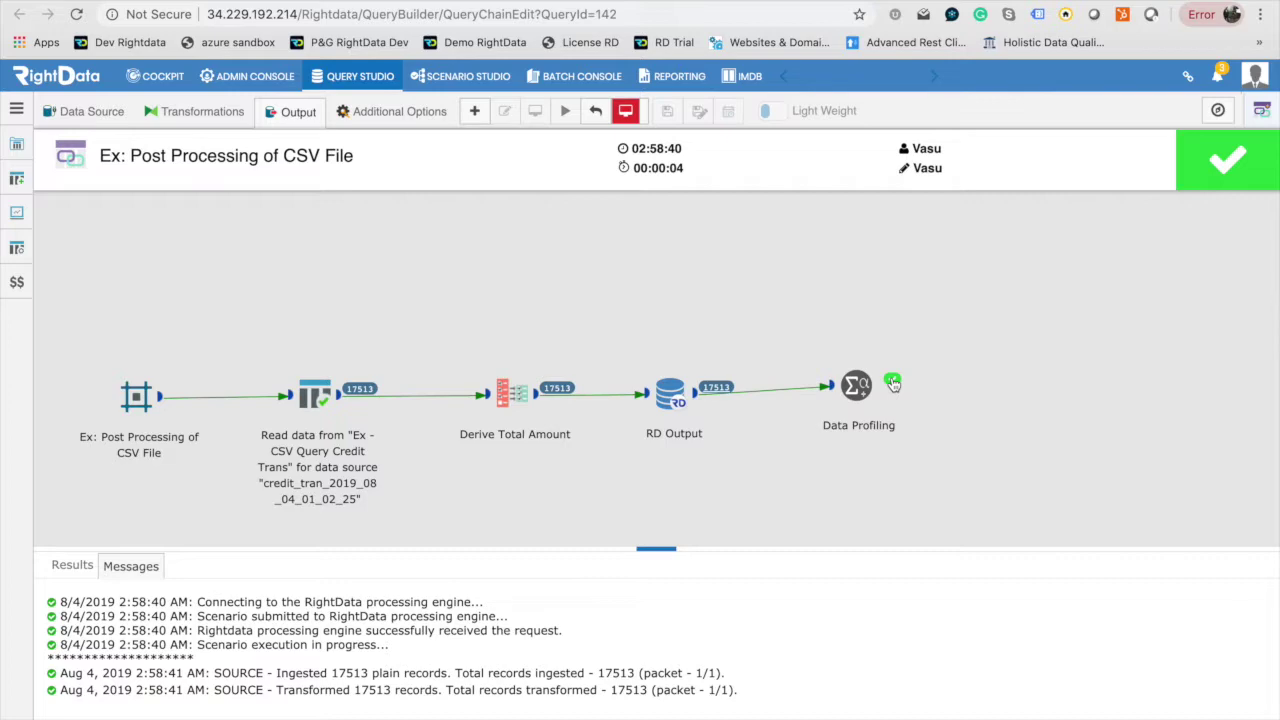
pyautogui.click(893, 383)
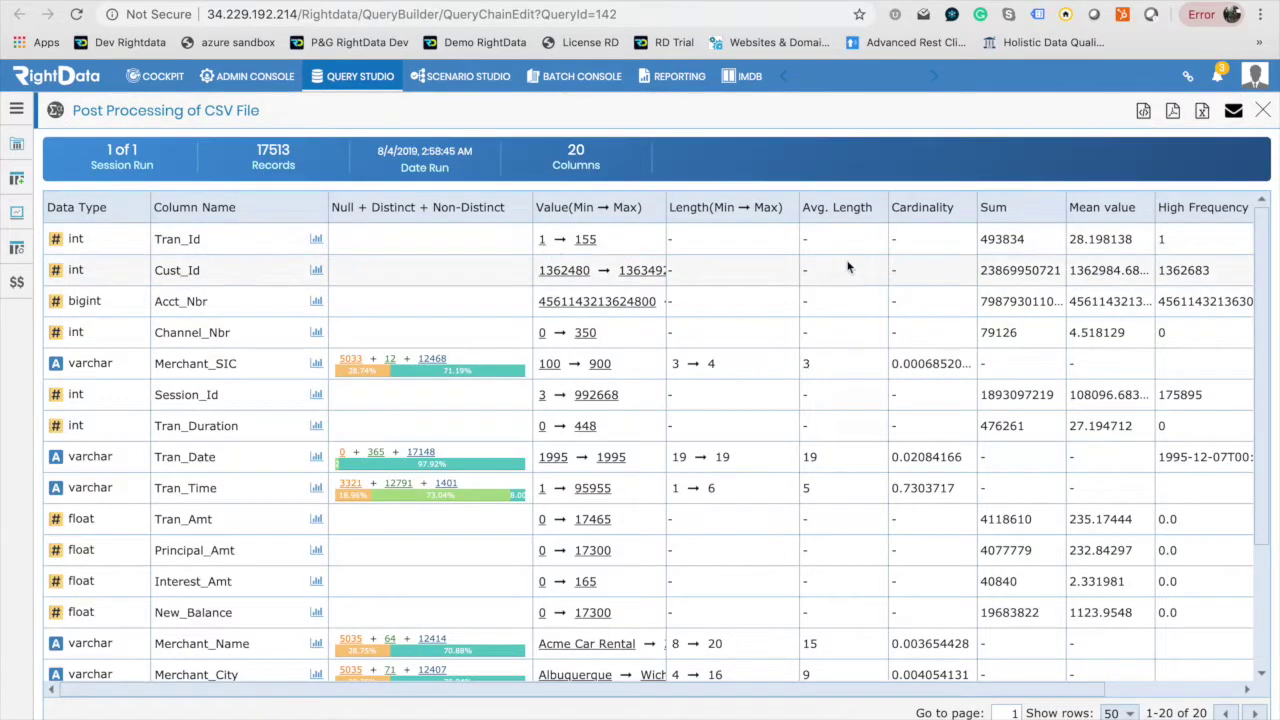
# Review the per-column statistics for all 20 columns and export the profile to Excel
pyautogui.scroll(-3, 1045, 231)
pyautogui.scroll(3, 1045, 231)
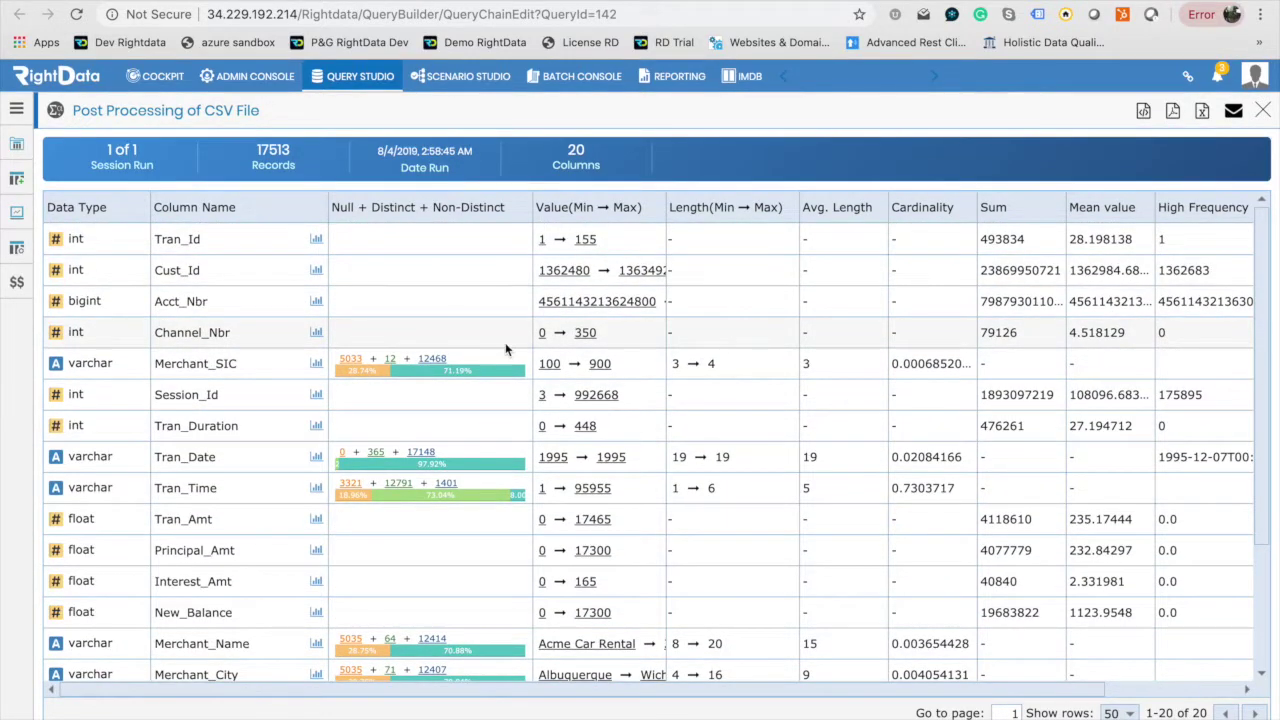
pyautogui.scroll(-3, 506, 349)
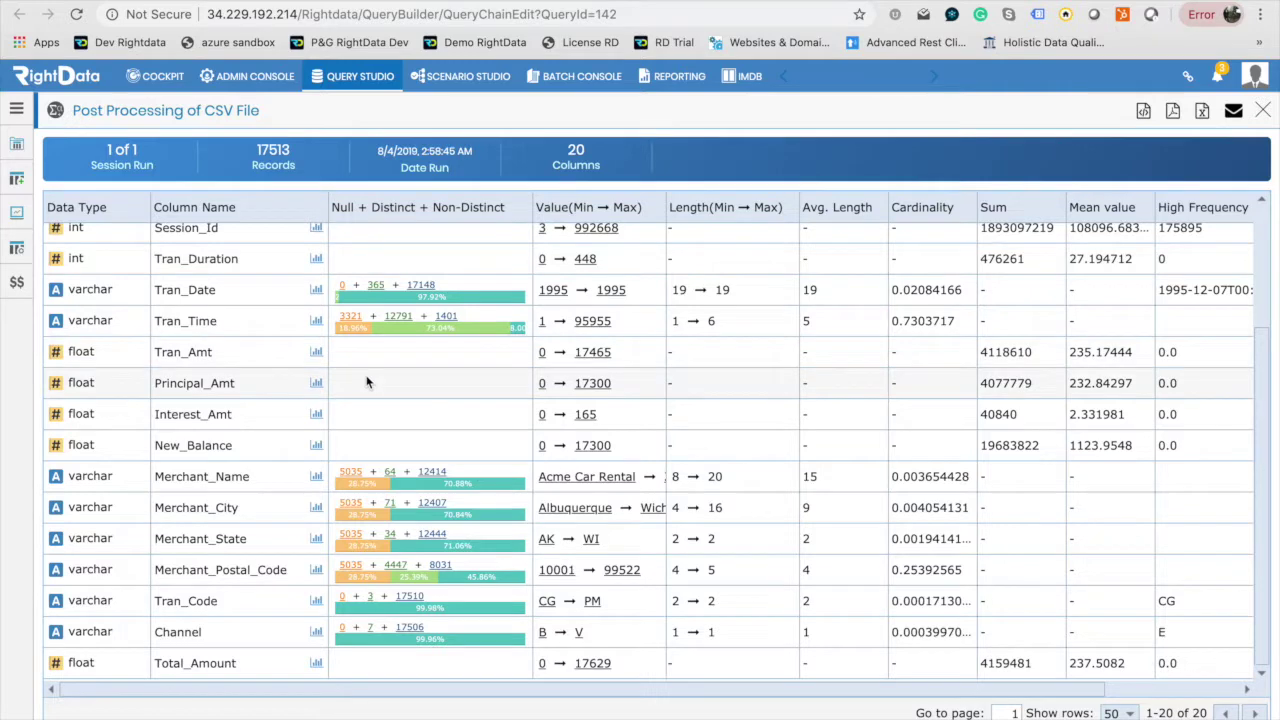
pyautogui.scroll(3, 351, 515)
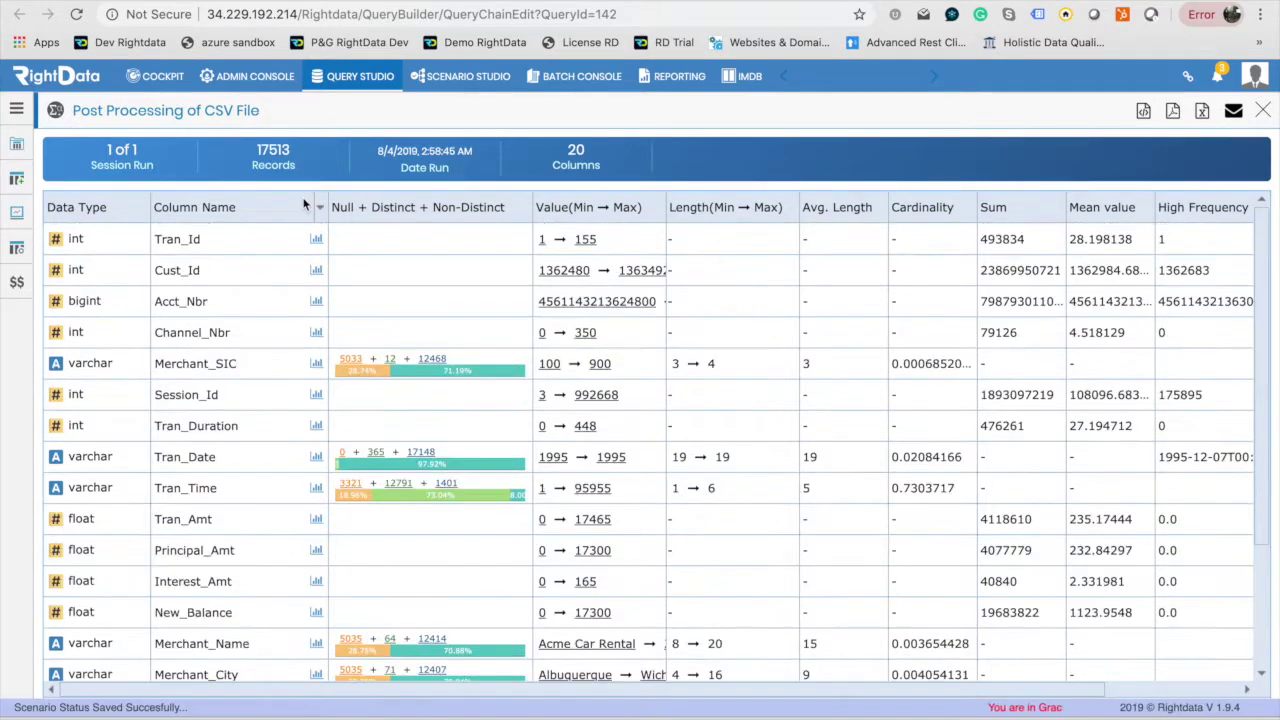
pyautogui.click(1204, 113)
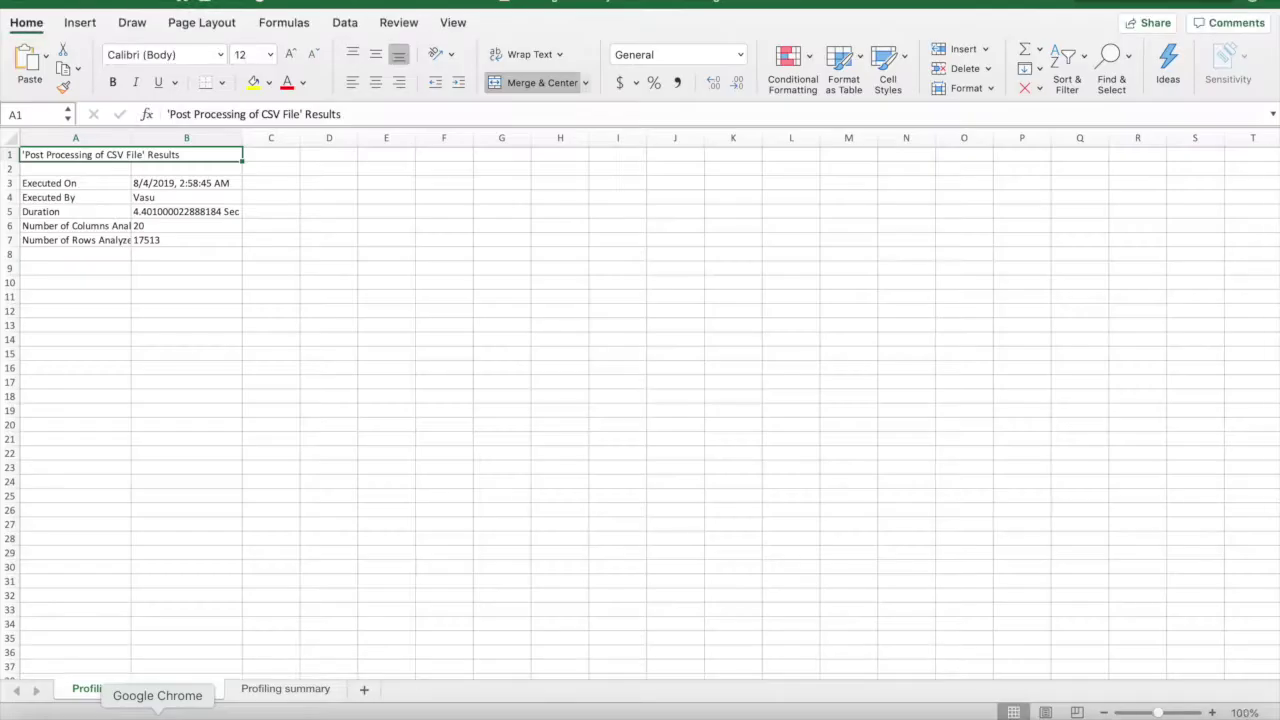
# View the workbook's Profiling summary sheet listing statistics for all 20 columns
pyautogui.click(282, 690)
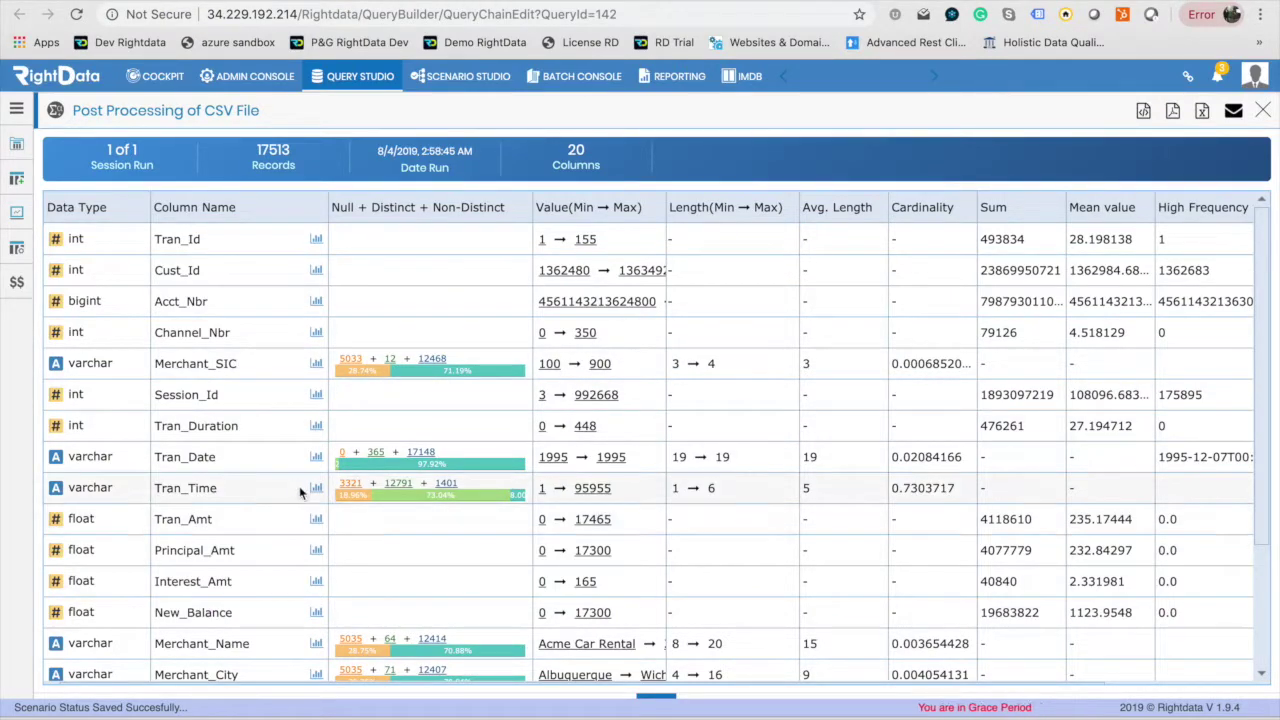
pyautogui.scroll(-3, 299, 486)
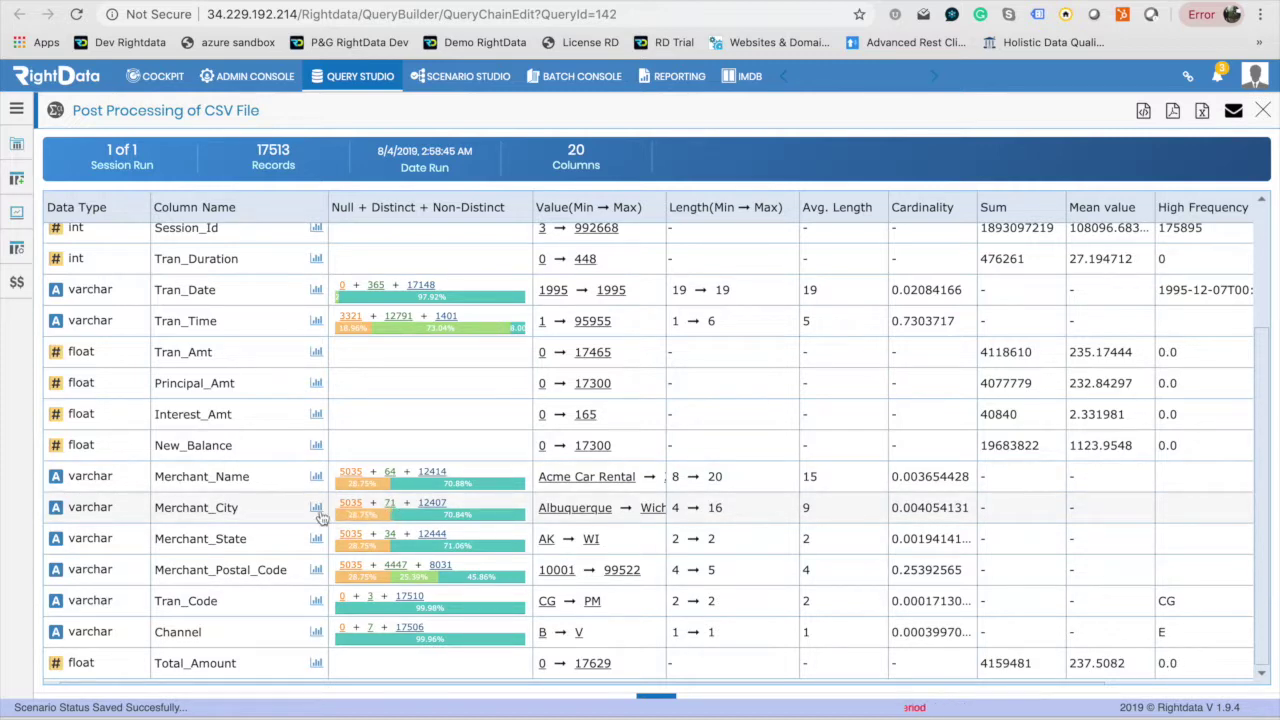
# Show Merchant_City's frequency distribution and collapse Column Results to widen the chart
pyautogui.click(316, 508)
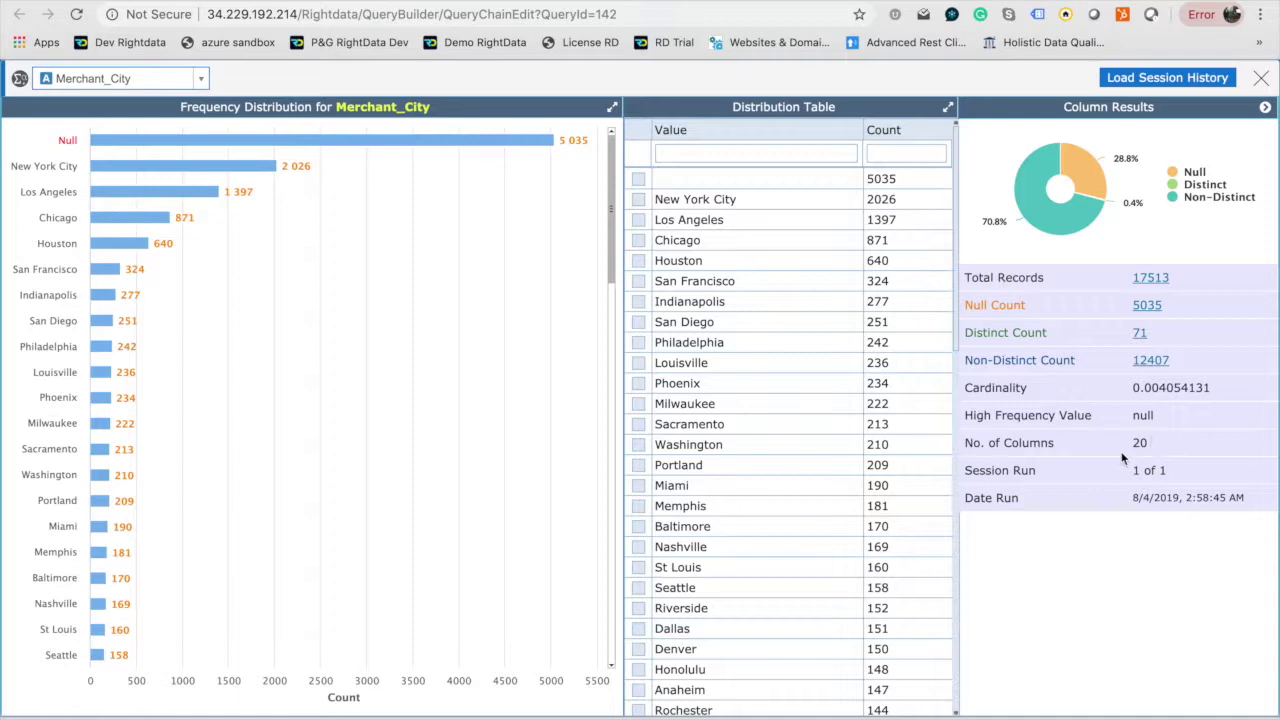
pyautogui.click(1265, 108)
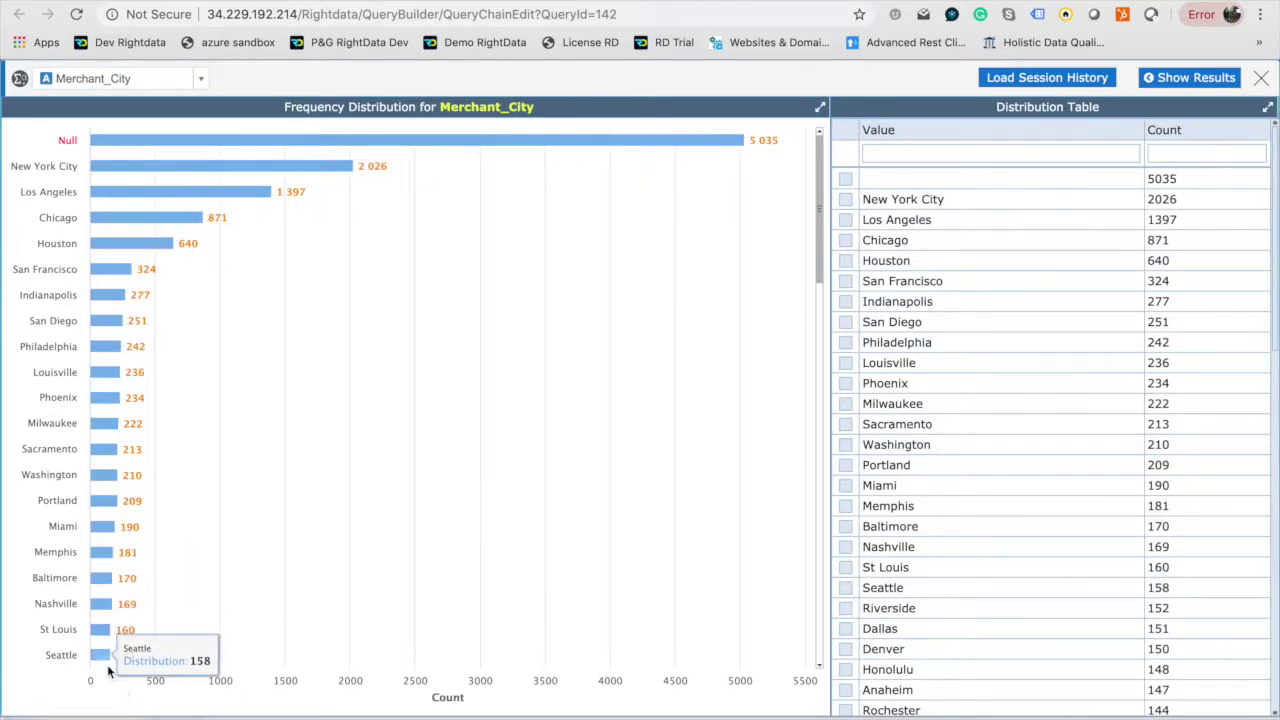
# Drill into the Seattle bar and browse its 158 Merchant_City preview records
pyautogui.click(106, 656)
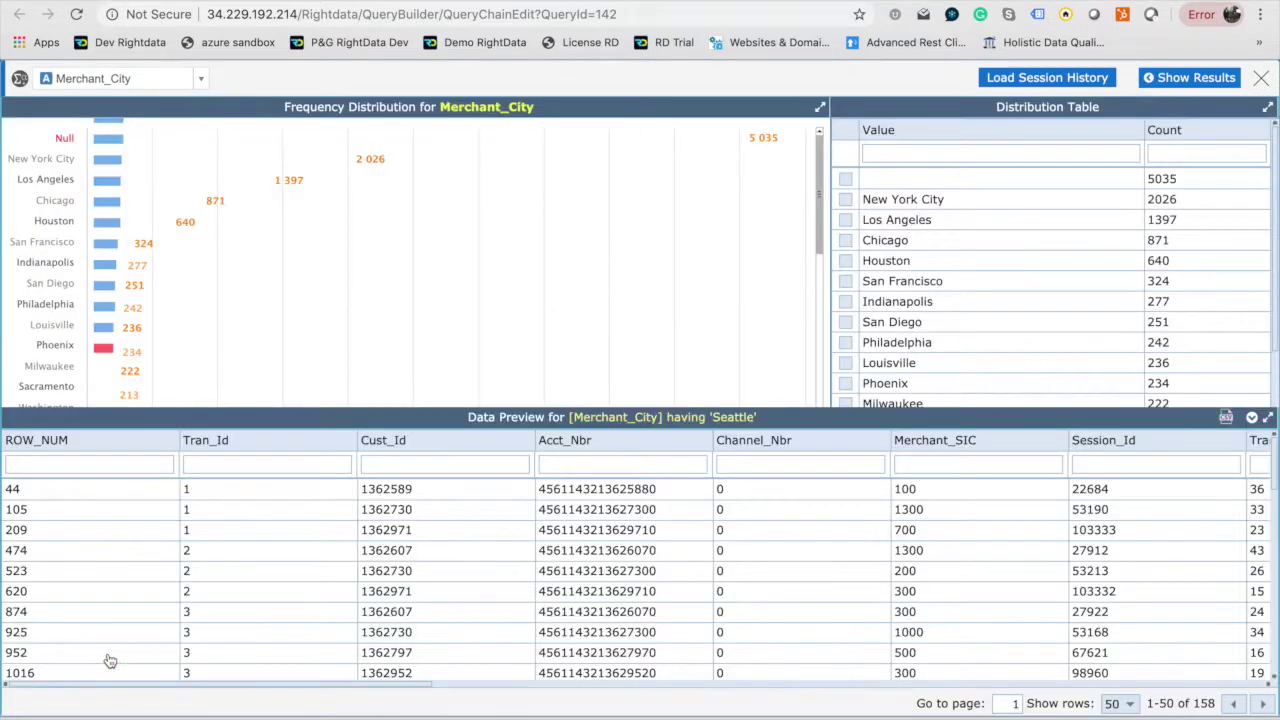
pyautogui.scroll(-10, 745, 607)
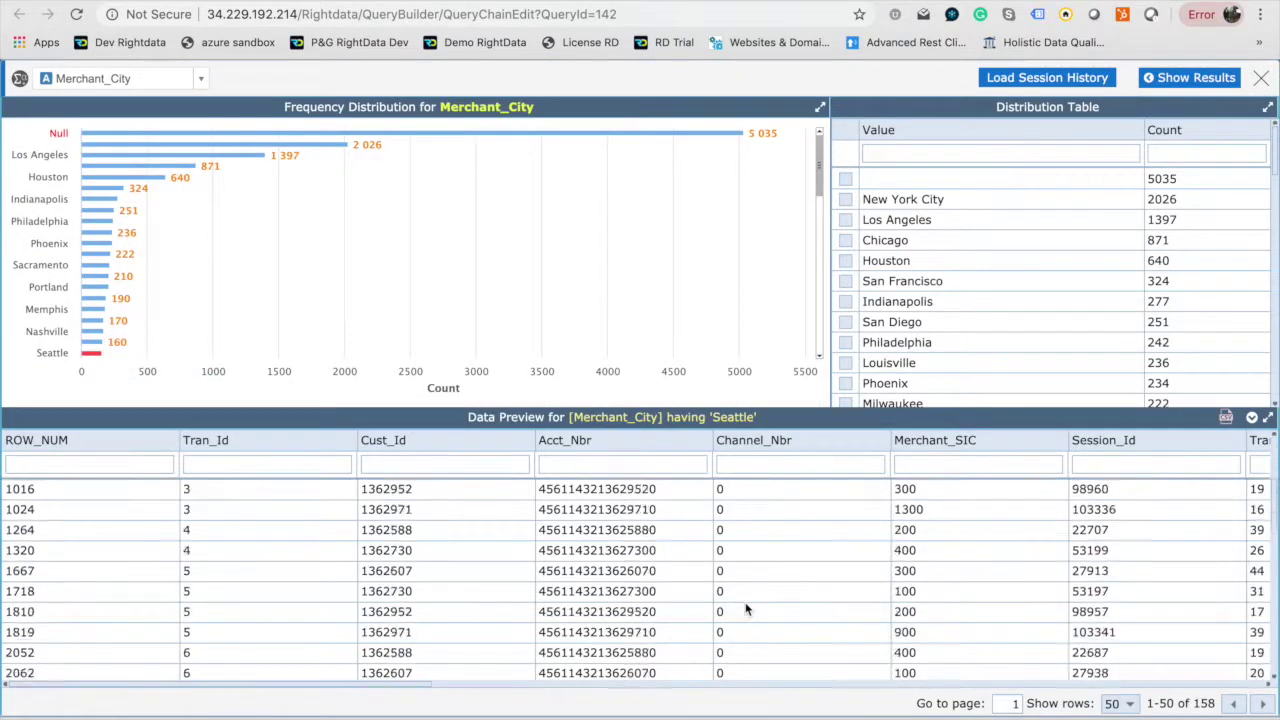
pyautogui.scroll(15, 745, 607)
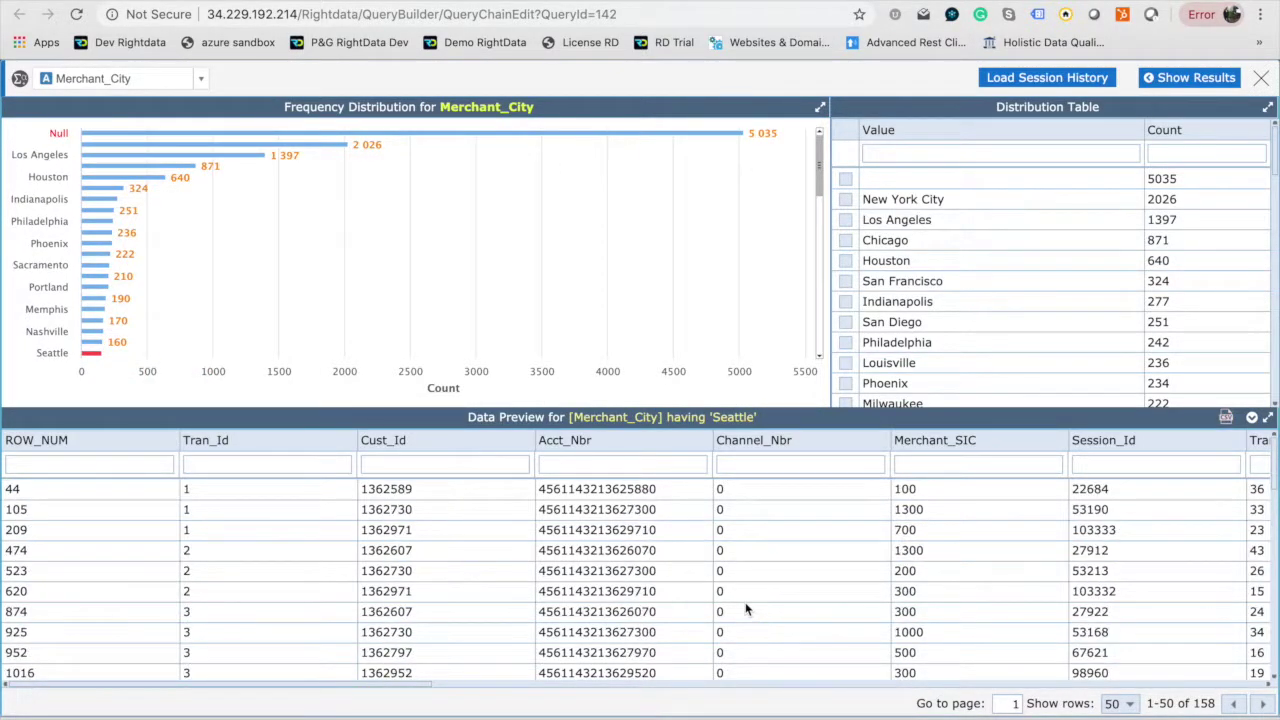
pyautogui.scroll(-3, 901, 568)
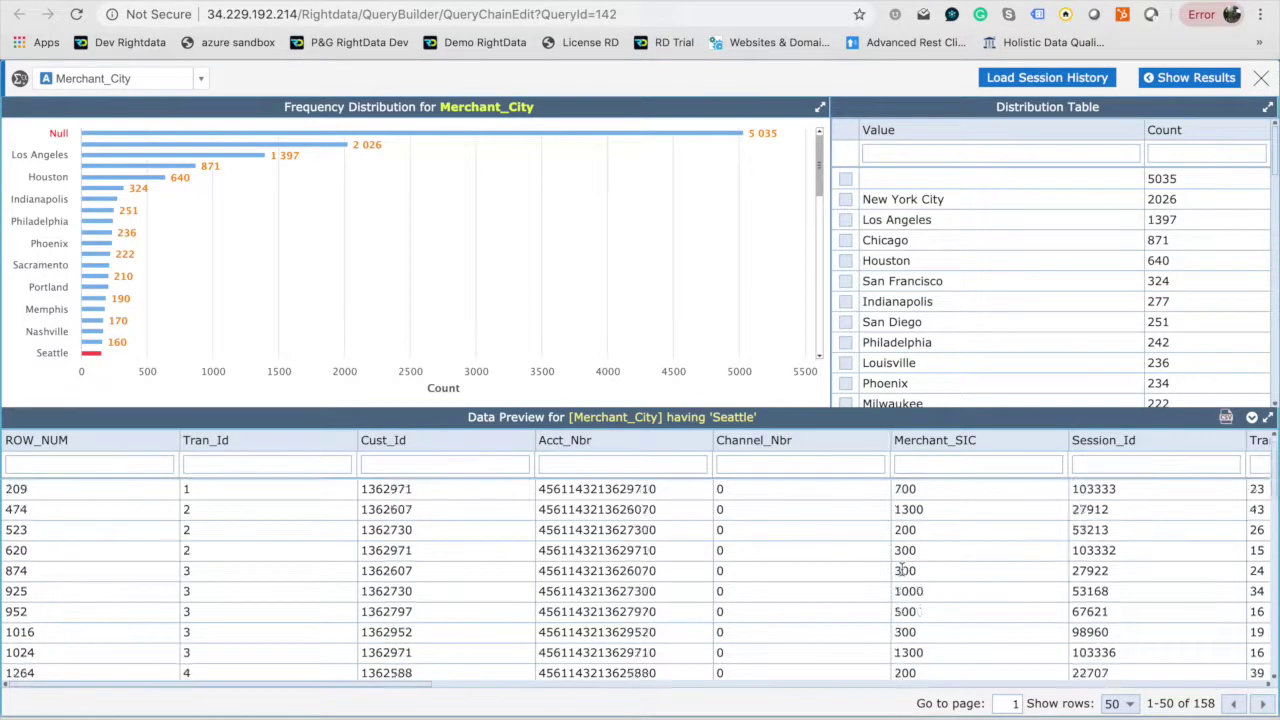
pyautogui.scroll(-2, 901, 568)
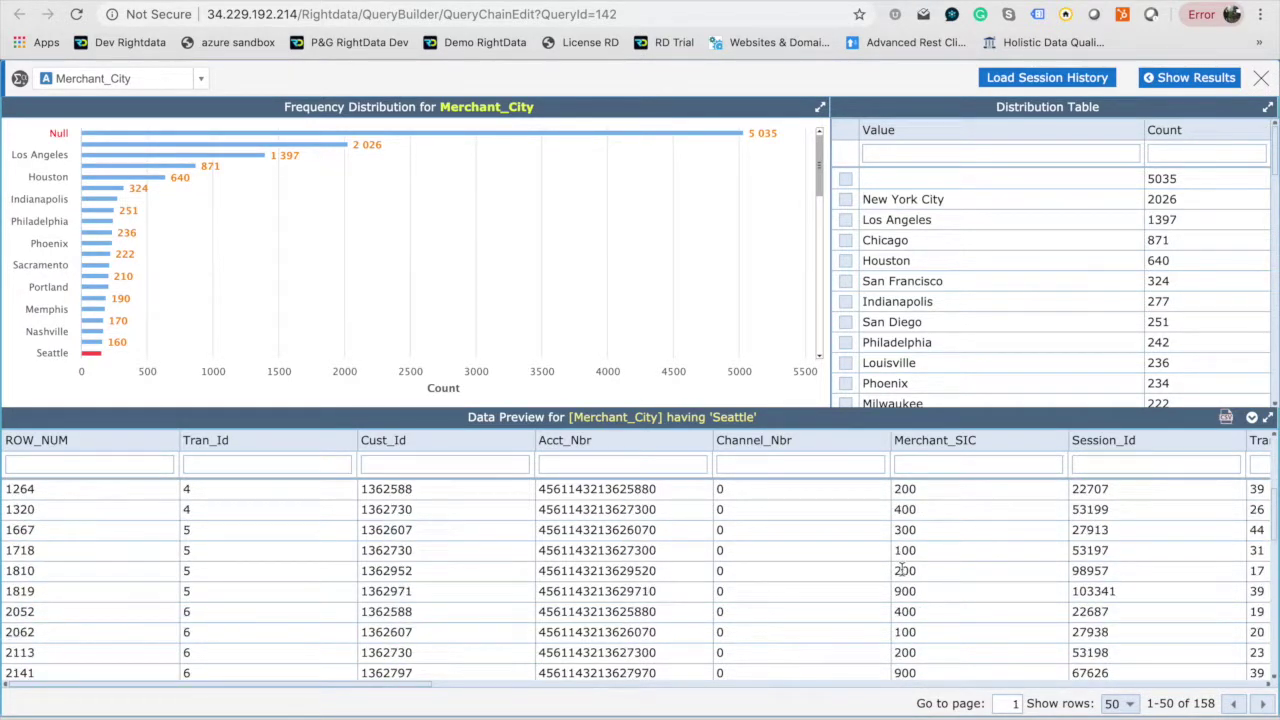